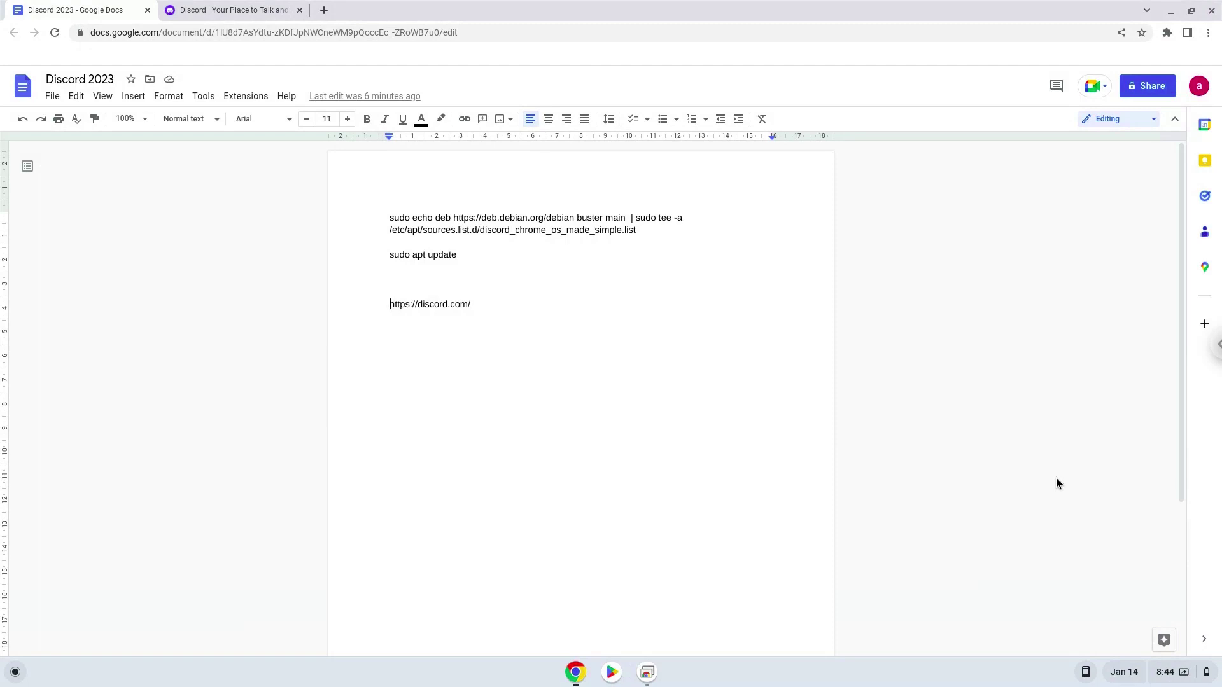
- Open the ChromeOS Quick Settings panel from the status tray clock over the Docs notes
{"action": "left_click", "coordinate": [1170, 672]}
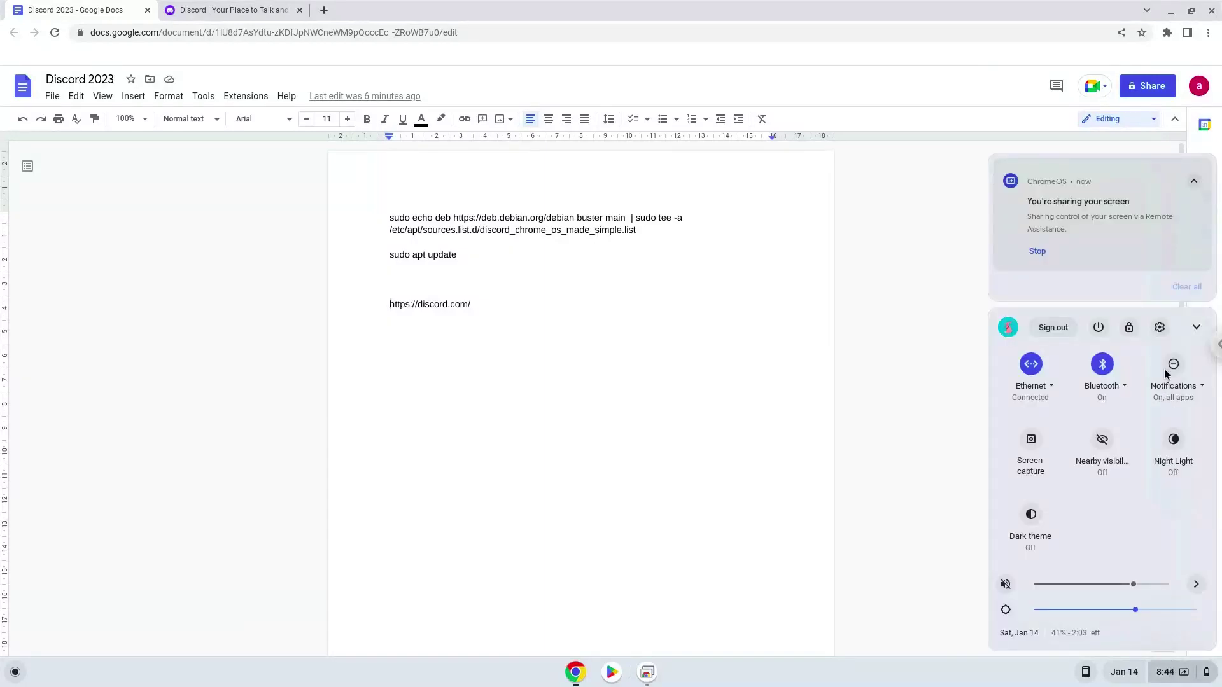
- Open ChromeOS Settings to the Advanced > Developers page
{"action": "left_click", "coordinate": [1158, 328]}
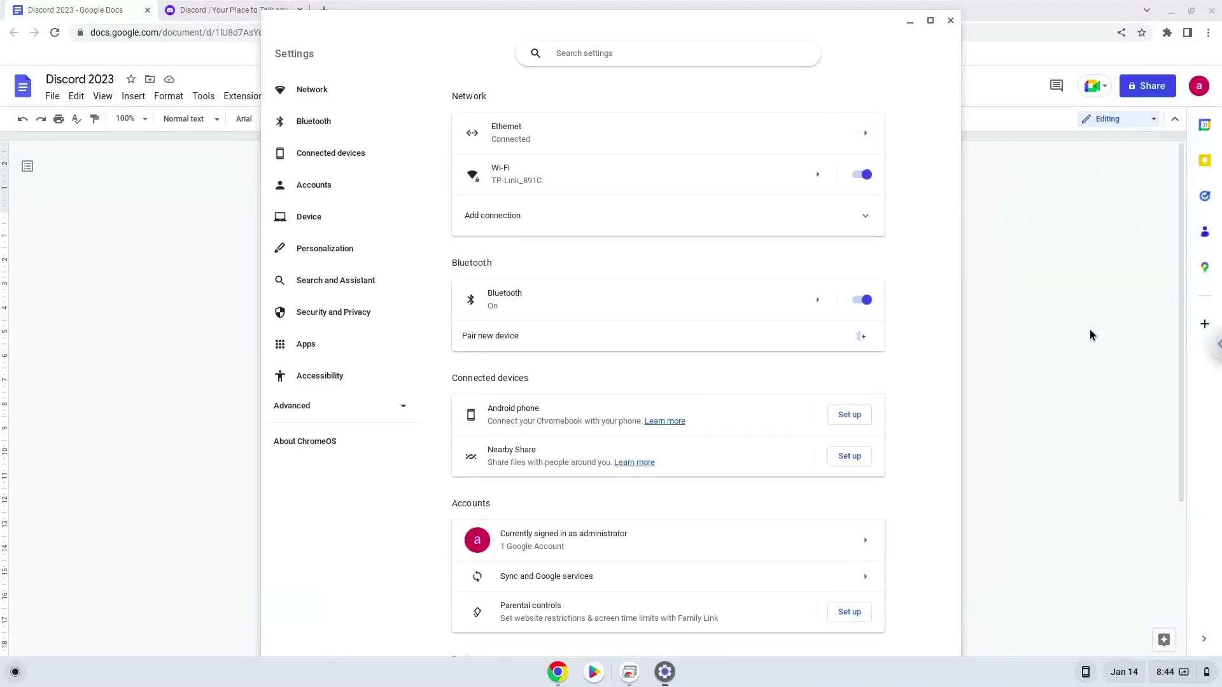
{"action": "left_click", "coordinate": [379, 406]}
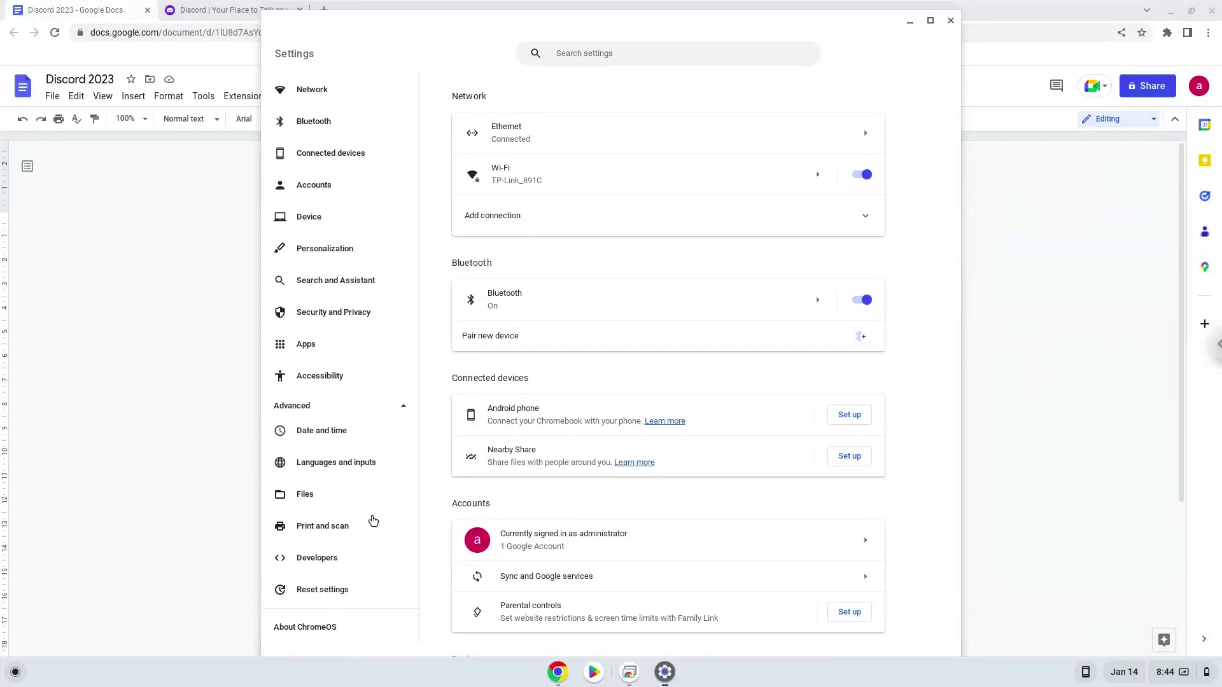
{"action": "left_click", "coordinate": [369, 564]}
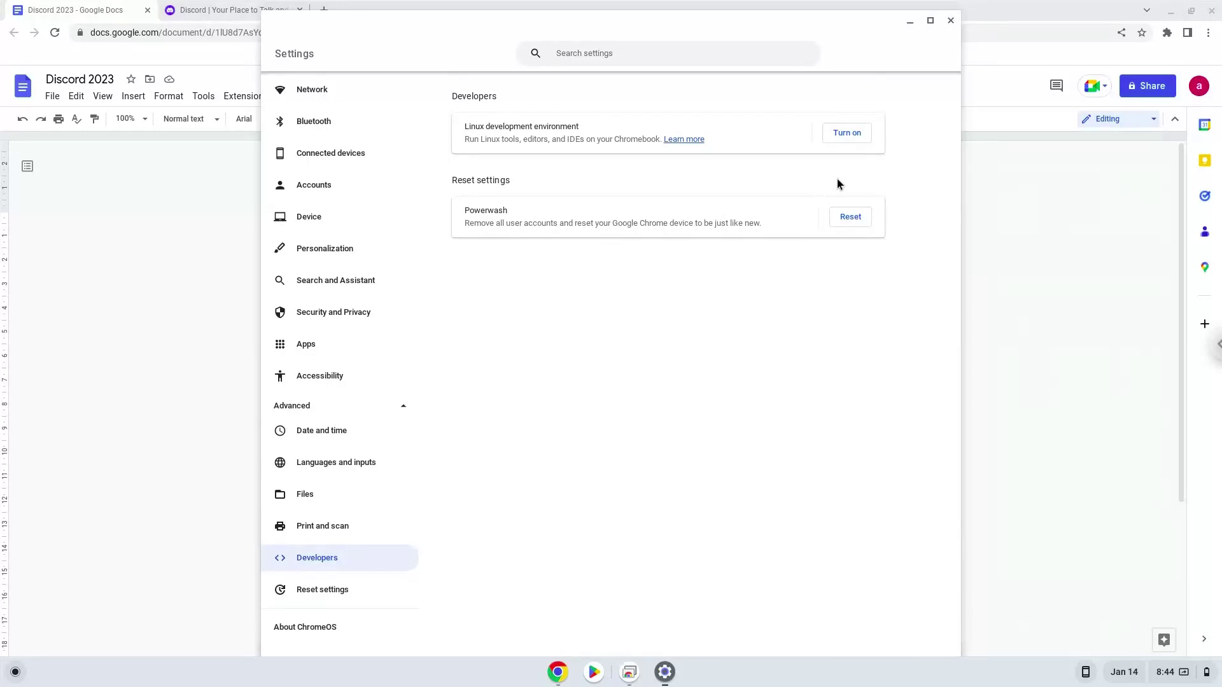
- Turn on and install the Linux development environment, then close the terminal that opens
{"action": "left_click", "coordinate": [863, 138]}
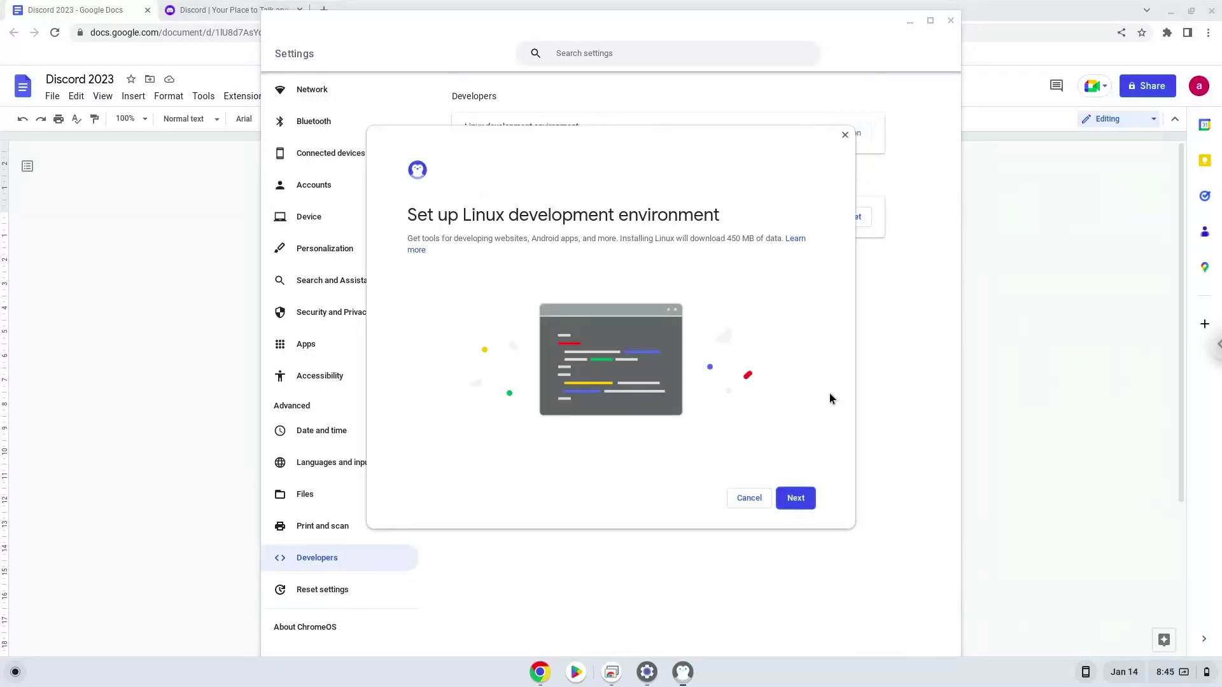
{"action": "left_click", "coordinate": [797, 501]}
{"action": "left_click", "coordinate": [793, 498]}
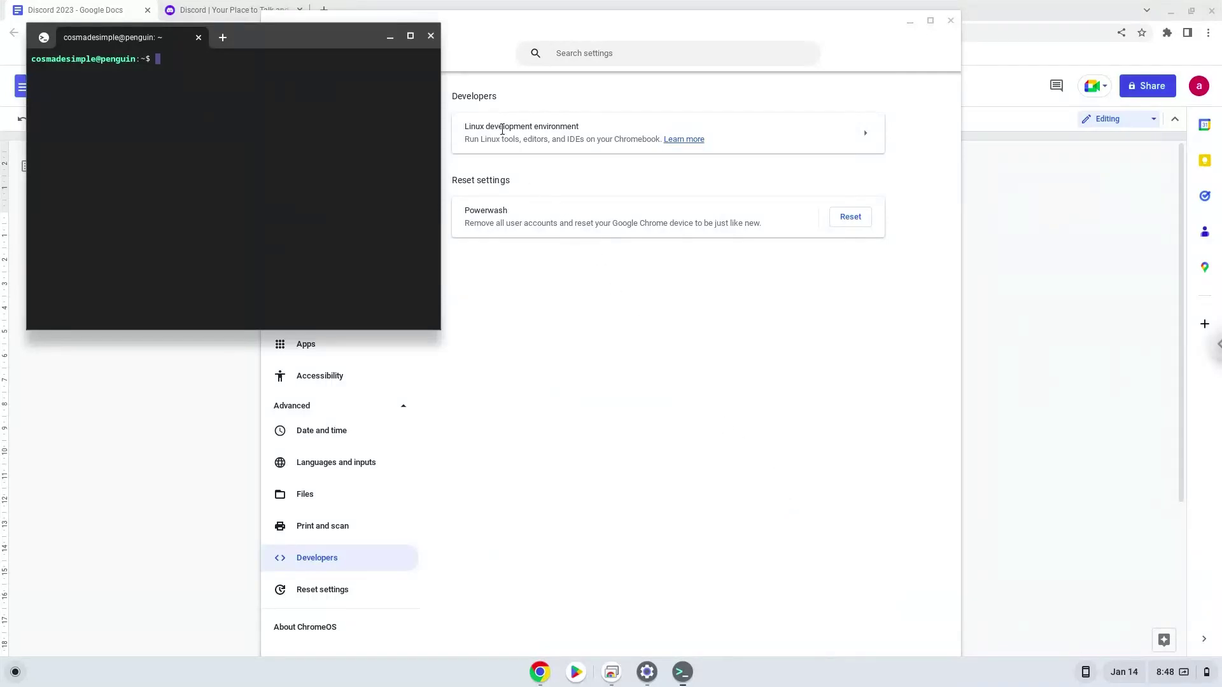
{"action": "left_click", "coordinate": [430, 37]}
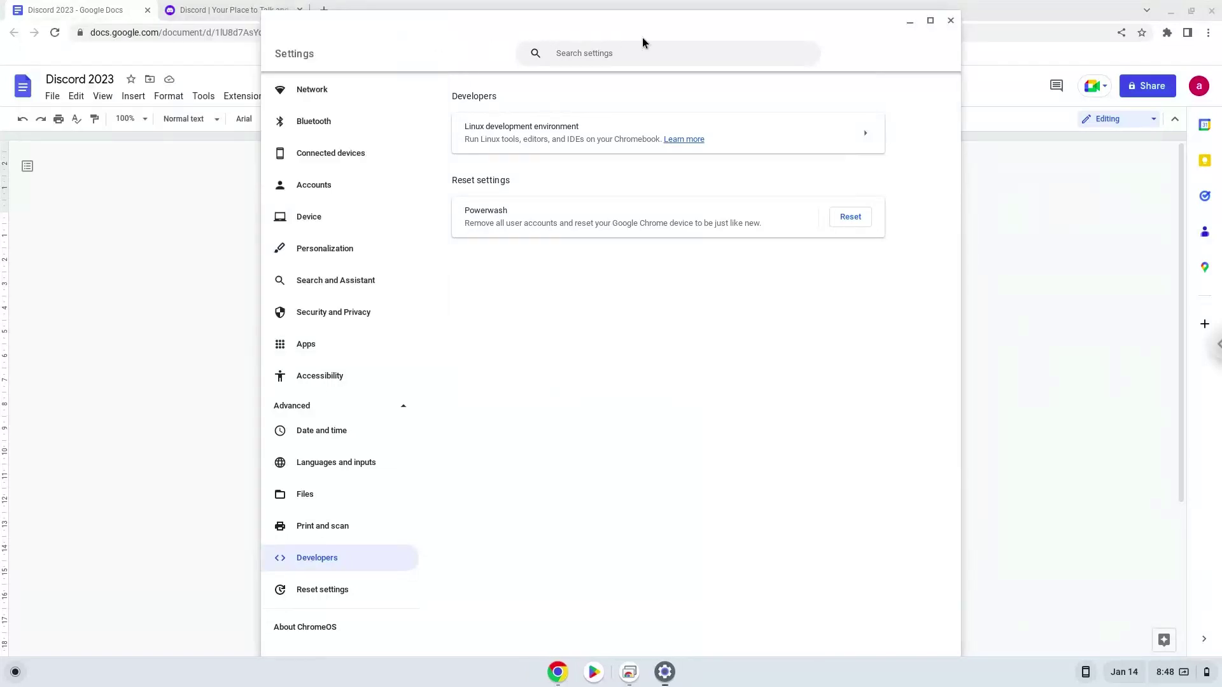
- Close Settings, copy the 'sudo echo deb' repository command from the notes, and open the Launcher
{"action": "left_click", "coordinate": [951, 22]}
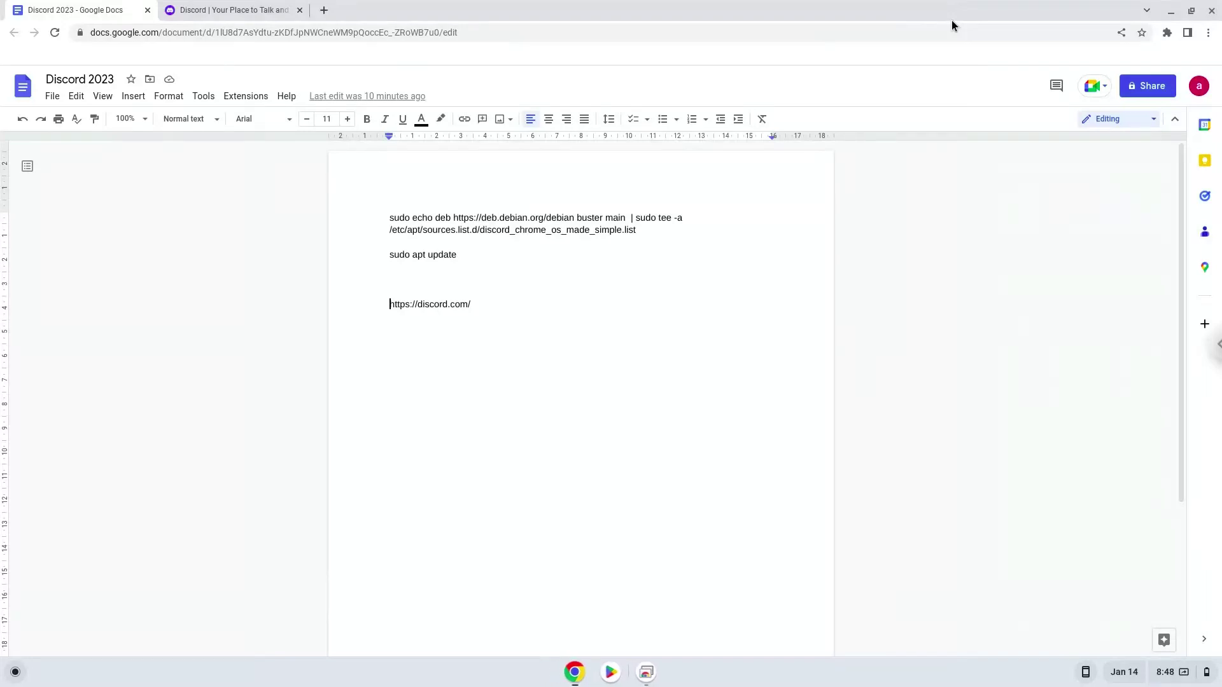
{"action": "triple_click", "coordinate": [517, 218]}
{"action": "right_click", "coordinate": [517, 219]}
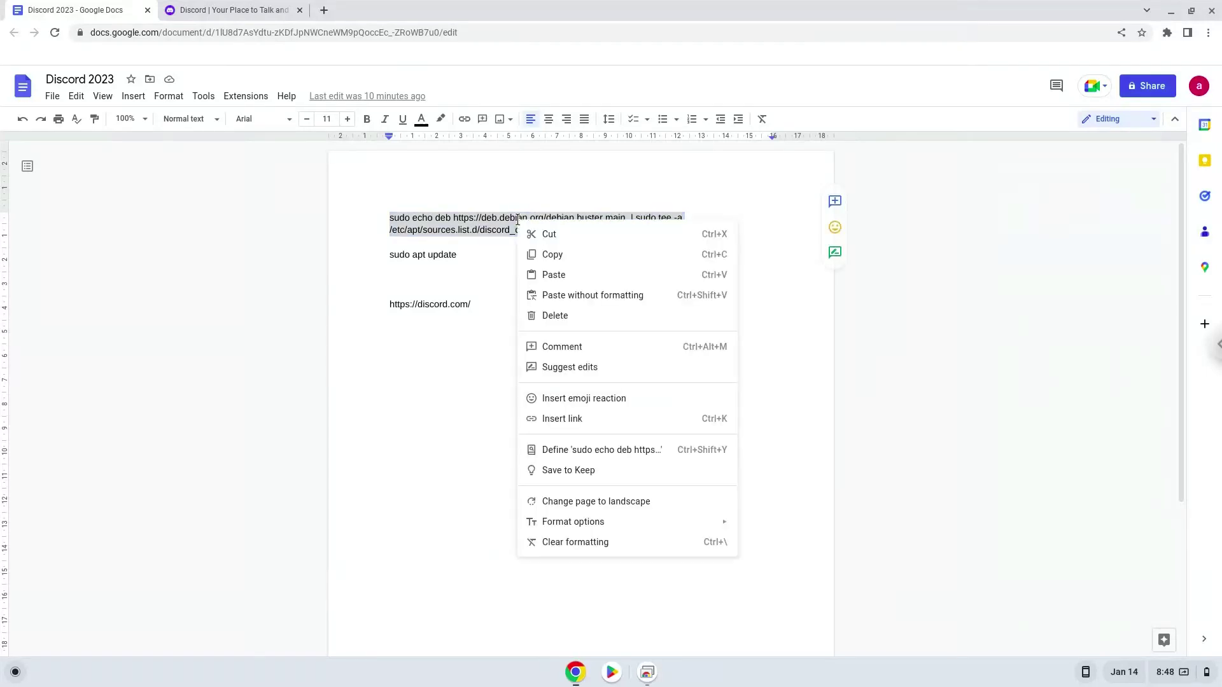
{"action": "left_click", "coordinate": [556, 255]}
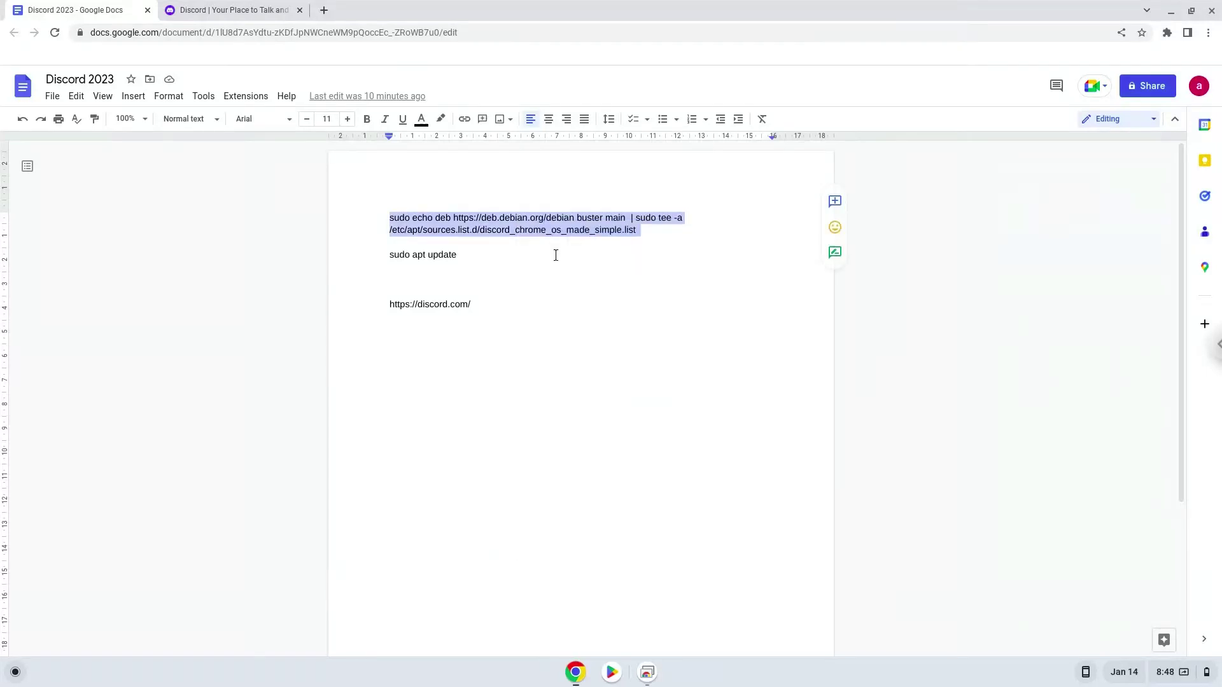
{"action": "left_click", "coordinate": [14, 672]}
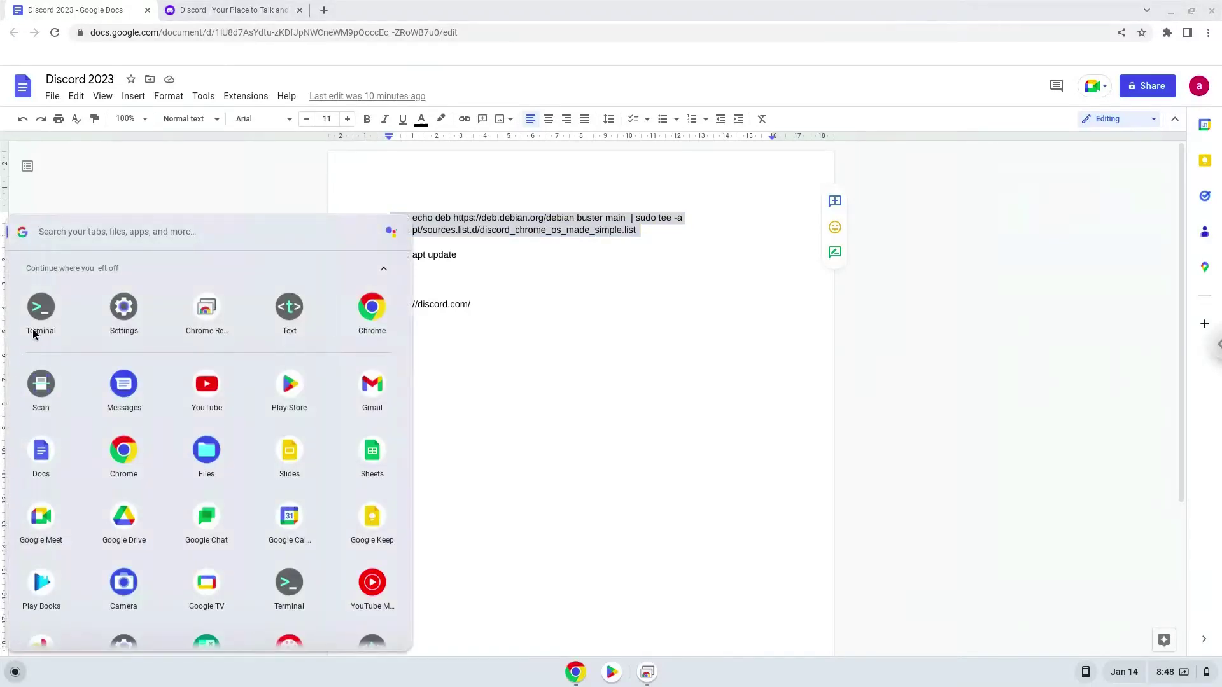
- Launch Terminal full-screen and run the sudo echo deb command in the penguin shell
{"action": "left_click", "coordinate": [37, 318]}
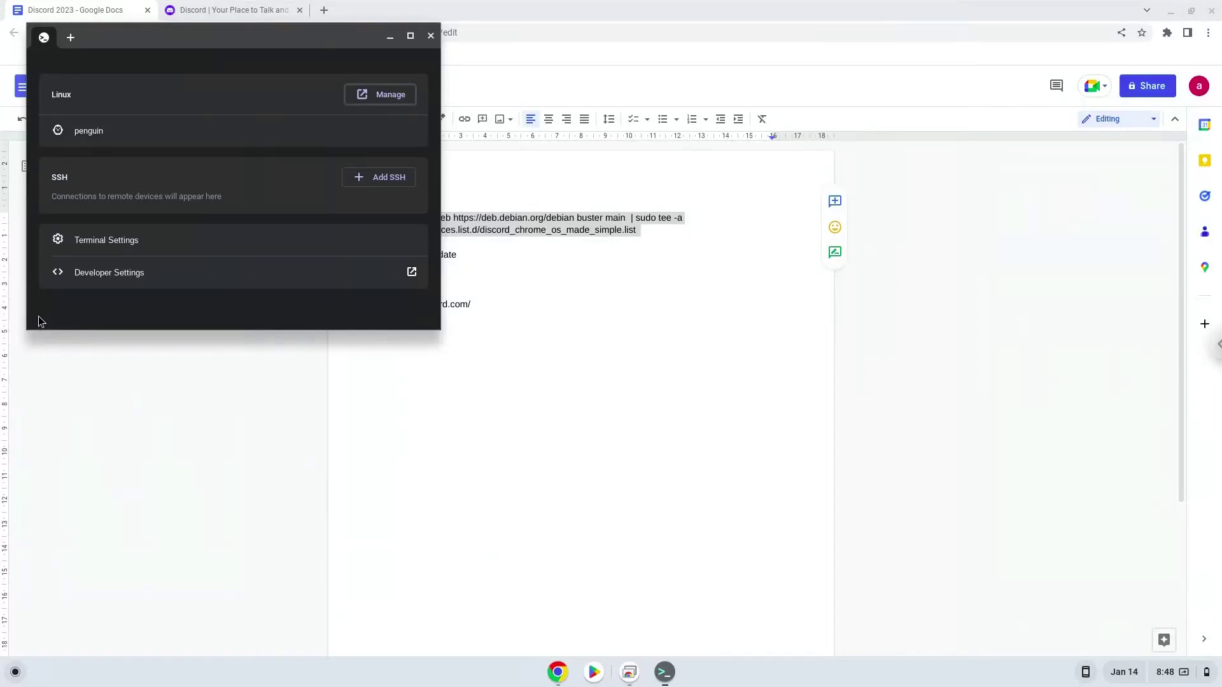
{"action": "double_click", "coordinate": [349, 40]}
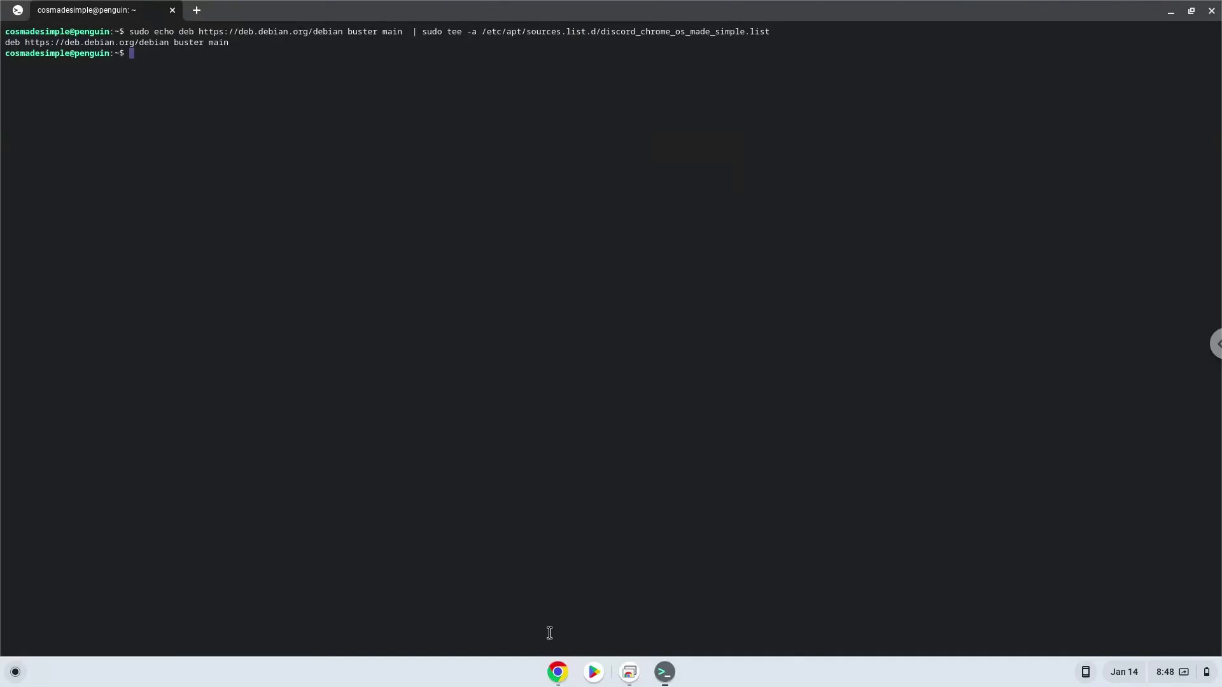
- Copy 'sudo apt update' from the notes, run it in Terminal, then close Terminal
{"action": "left_click", "coordinate": [556, 673]}
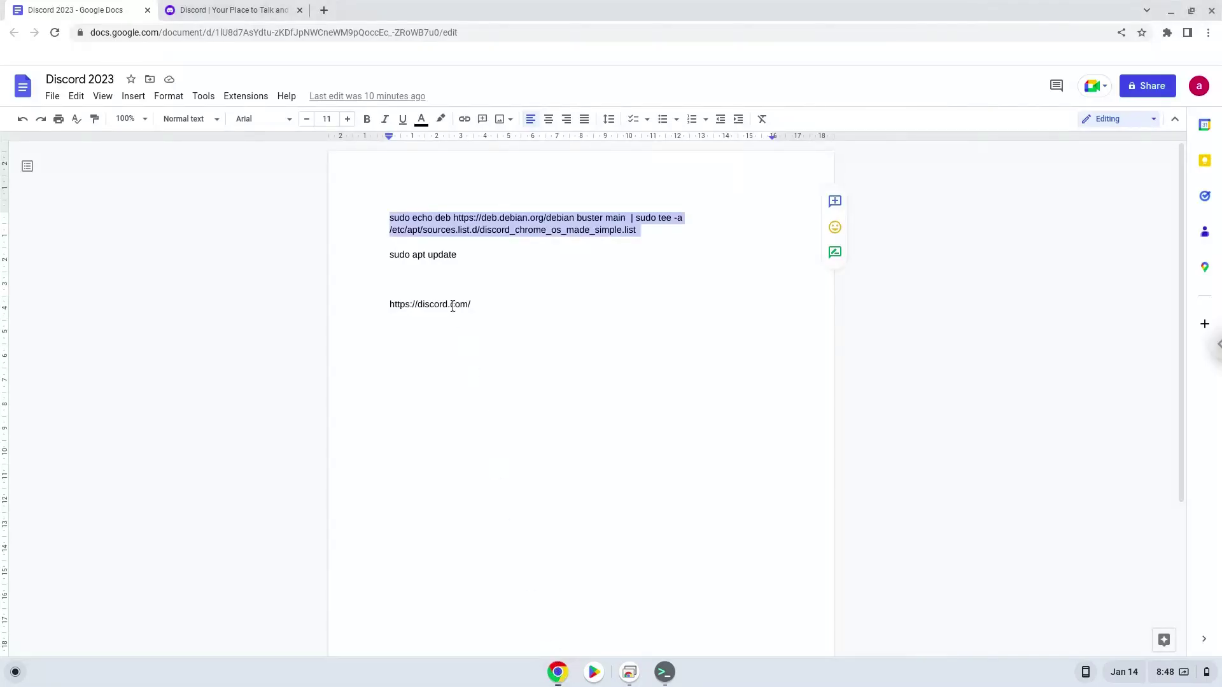
{"action": "triple_click", "coordinate": [427, 254]}
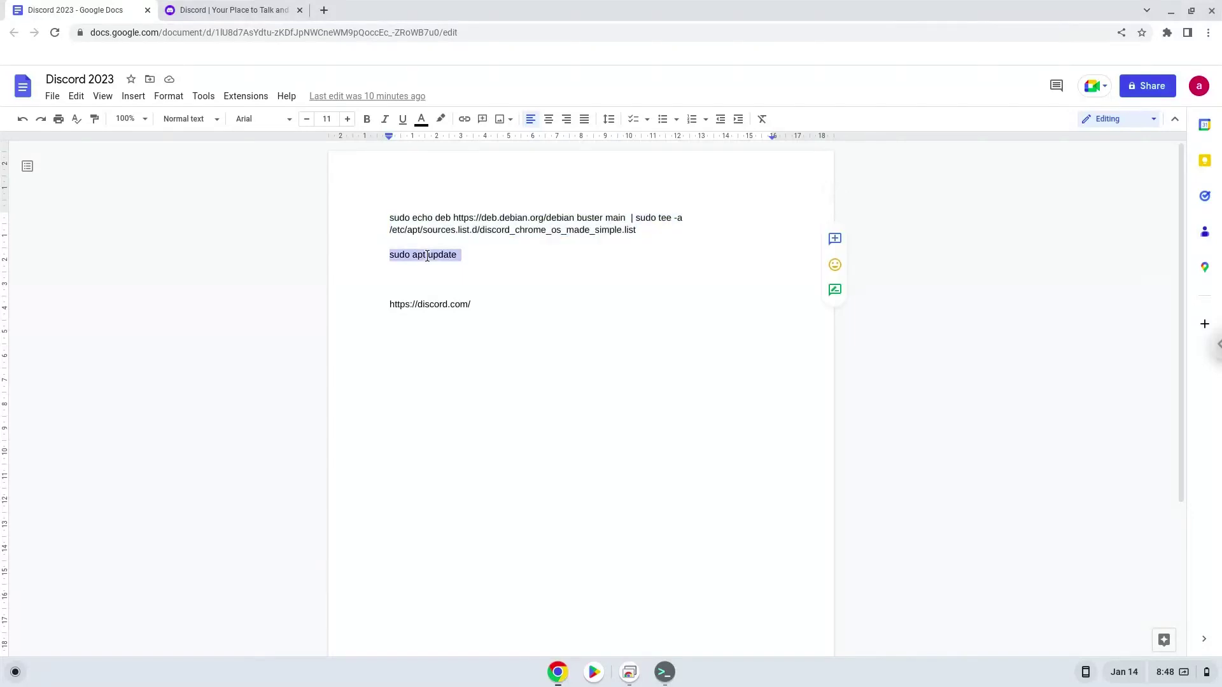
{"action": "right_click", "coordinate": [426, 256]}
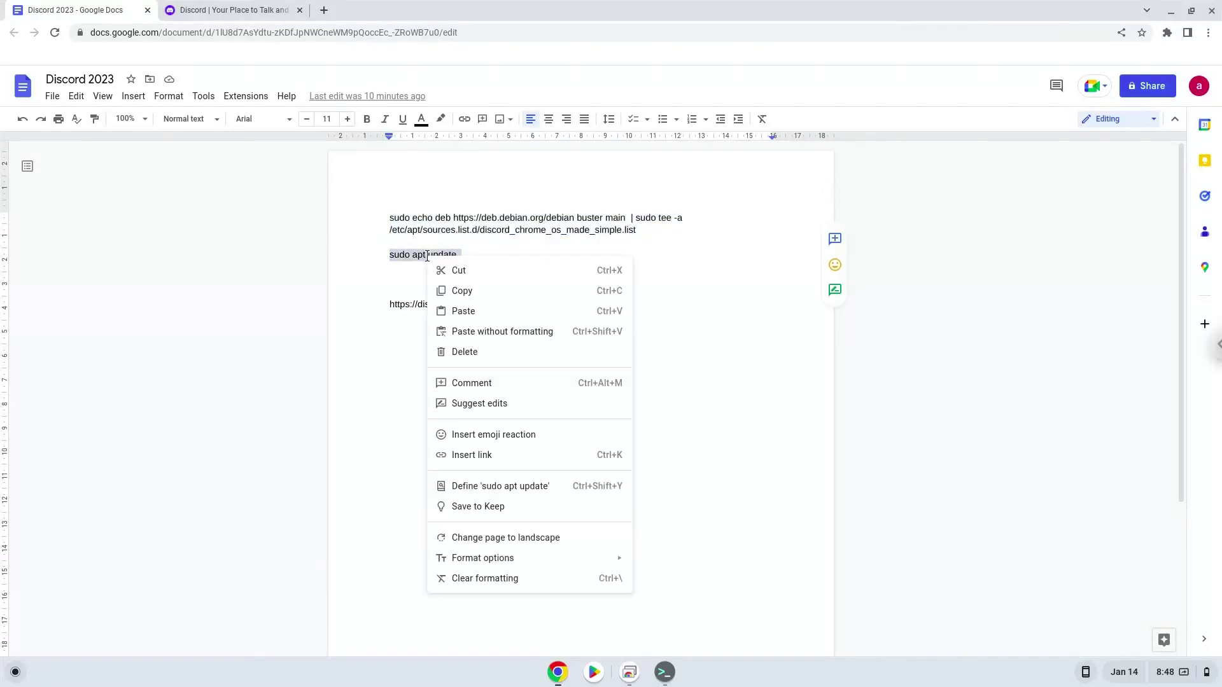
{"action": "left_click", "coordinate": [460, 290]}
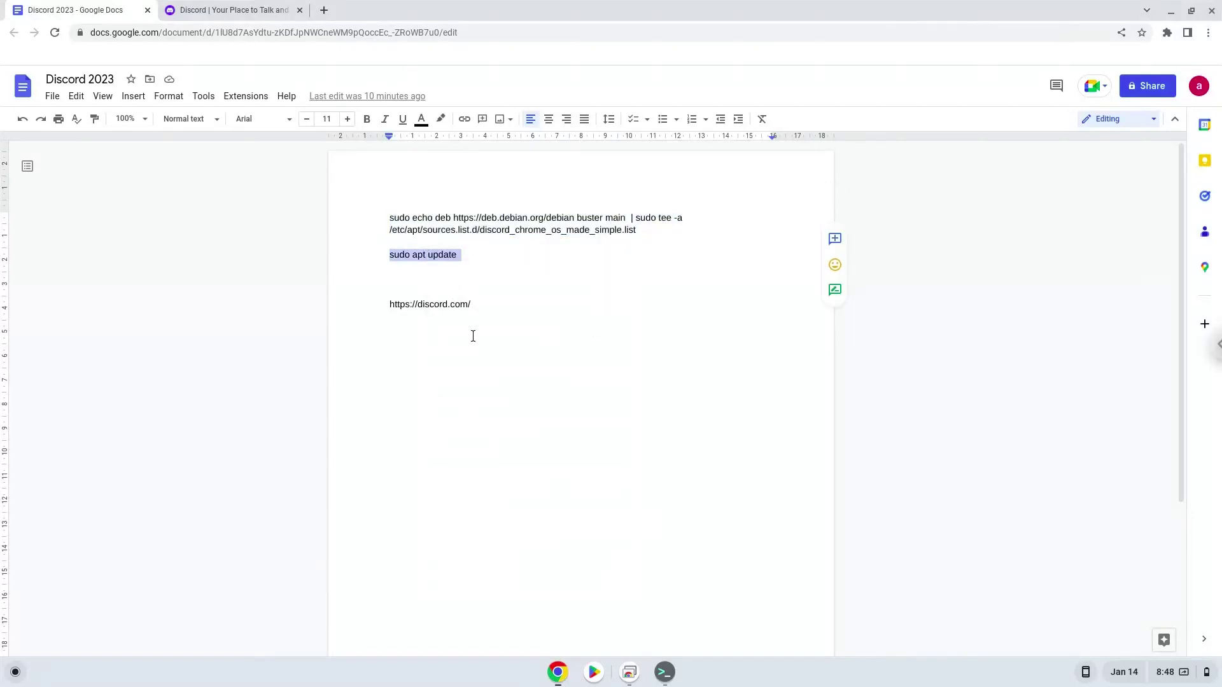
{"action": "left_click", "coordinate": [665, 672]}
{"action": "key", "text": "ctrl+shift+v"}
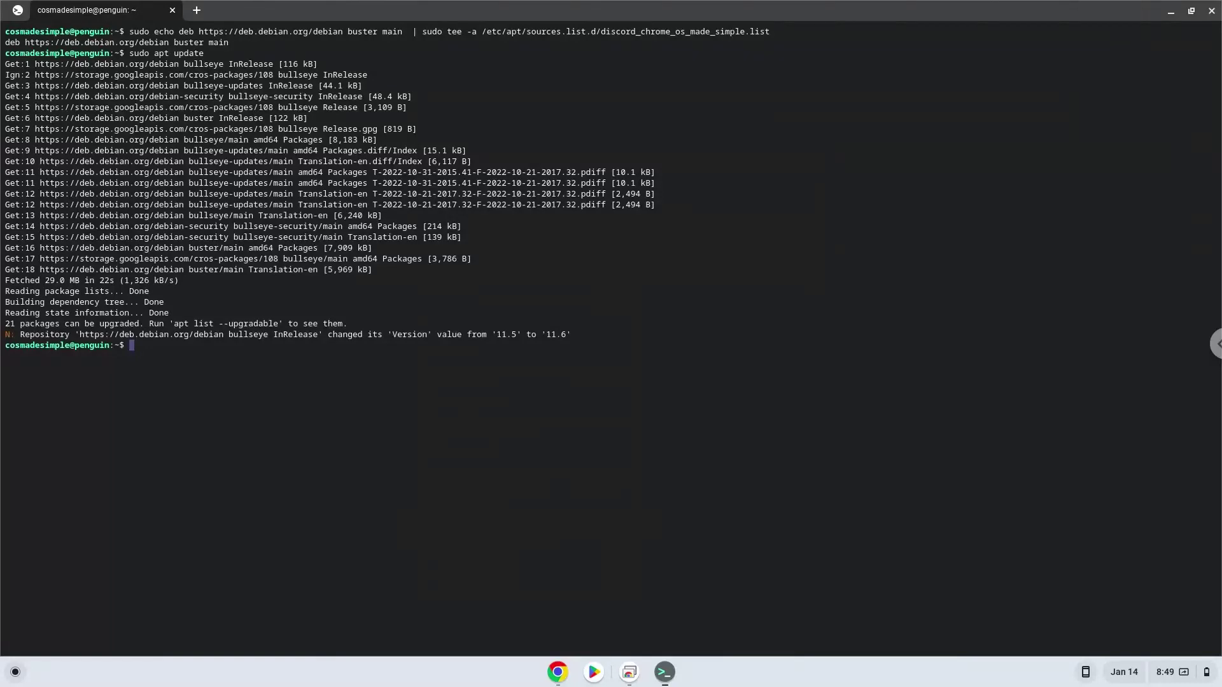
{"action": "left_click", "coordinate": [1208, 13]}
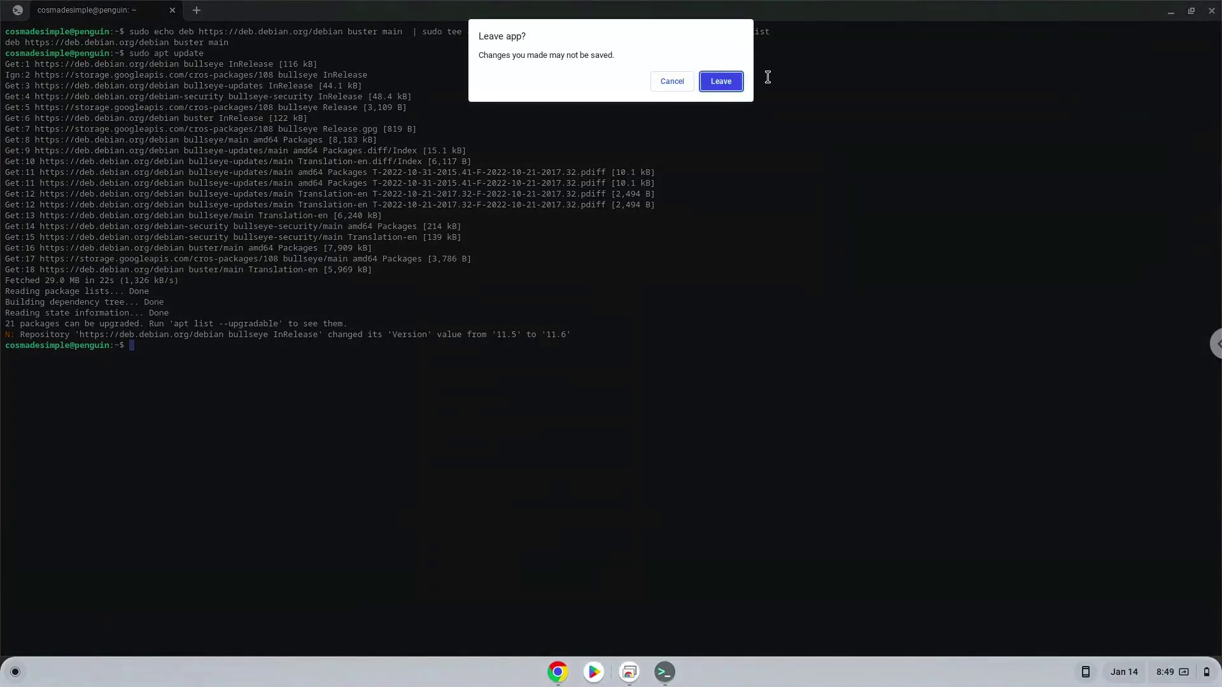
- Confirm leaving Terminal, then download the Linux deb package from Discord's Download page
{"action": "left_click", "coordinate": [734, 85]}
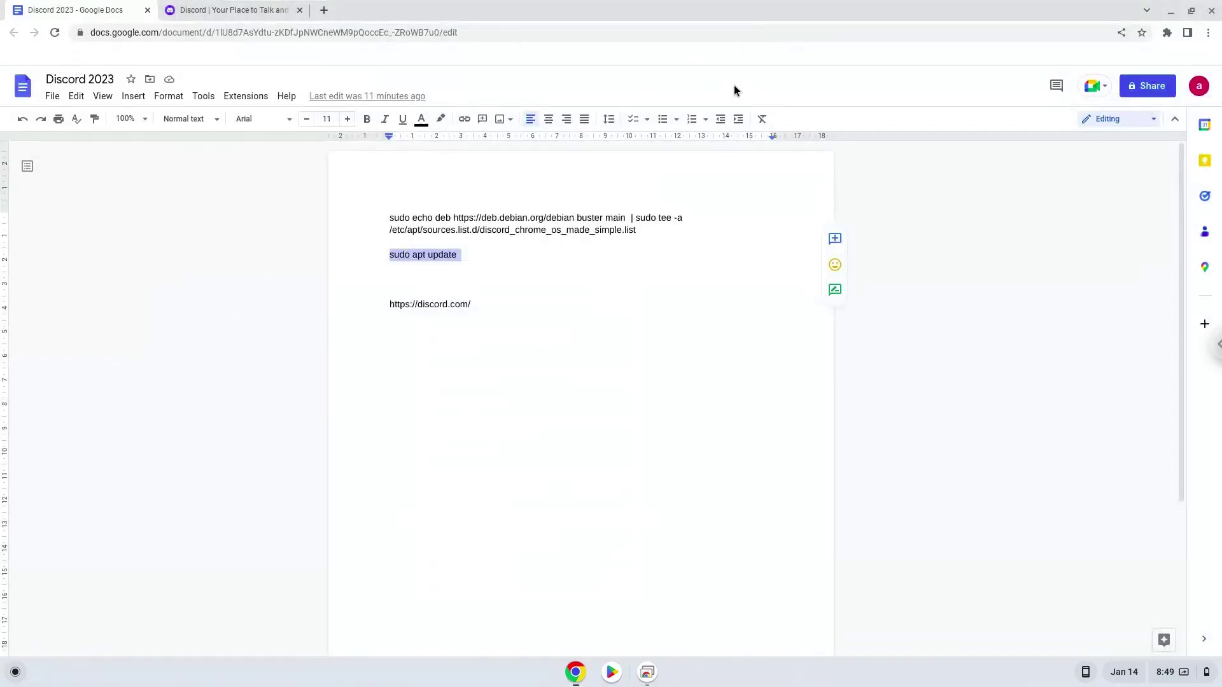
{"action": "left_click", "coordinate": [245, 10]}
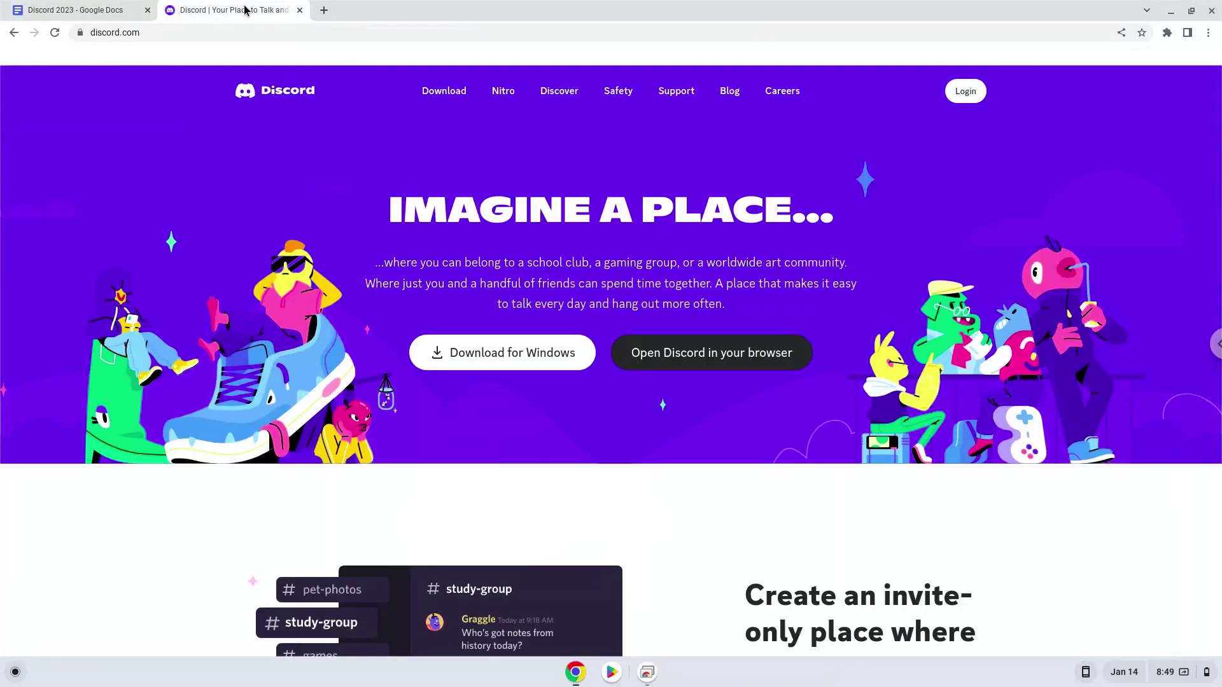
{"action": "left_click", "coordinate": [443, 92]}
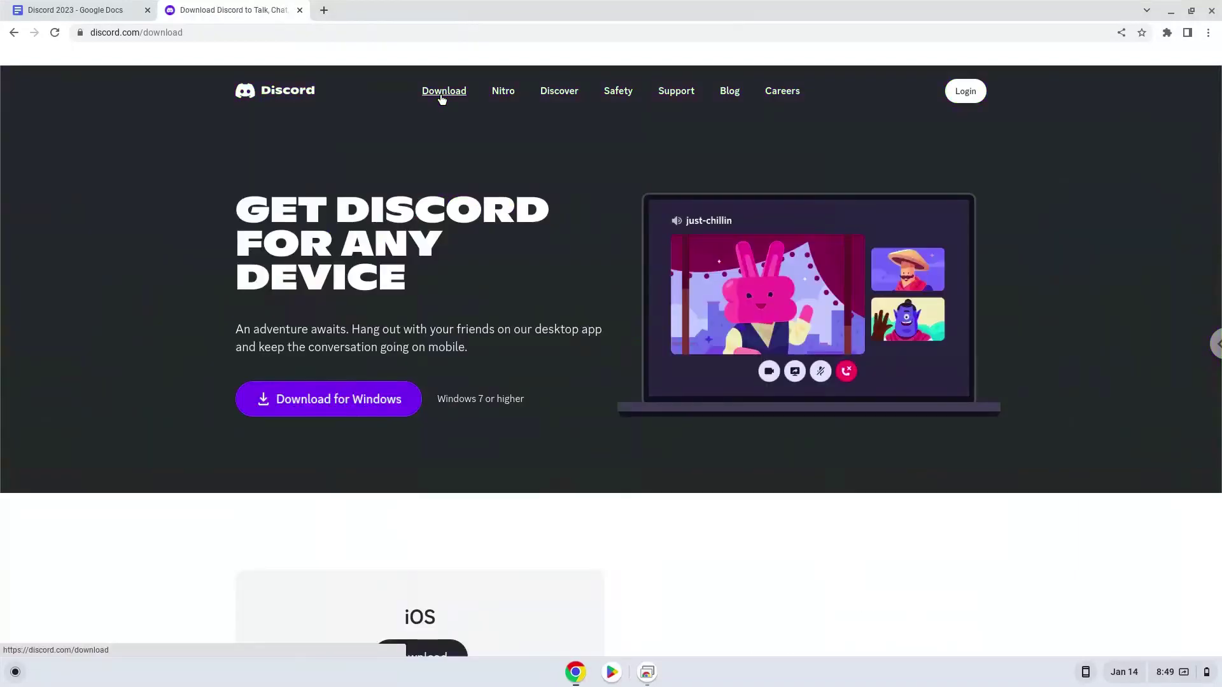
{"action": "scroll", "coordinate": [442, 98], "scroll_direction": "down", "scroll_amount": 5}
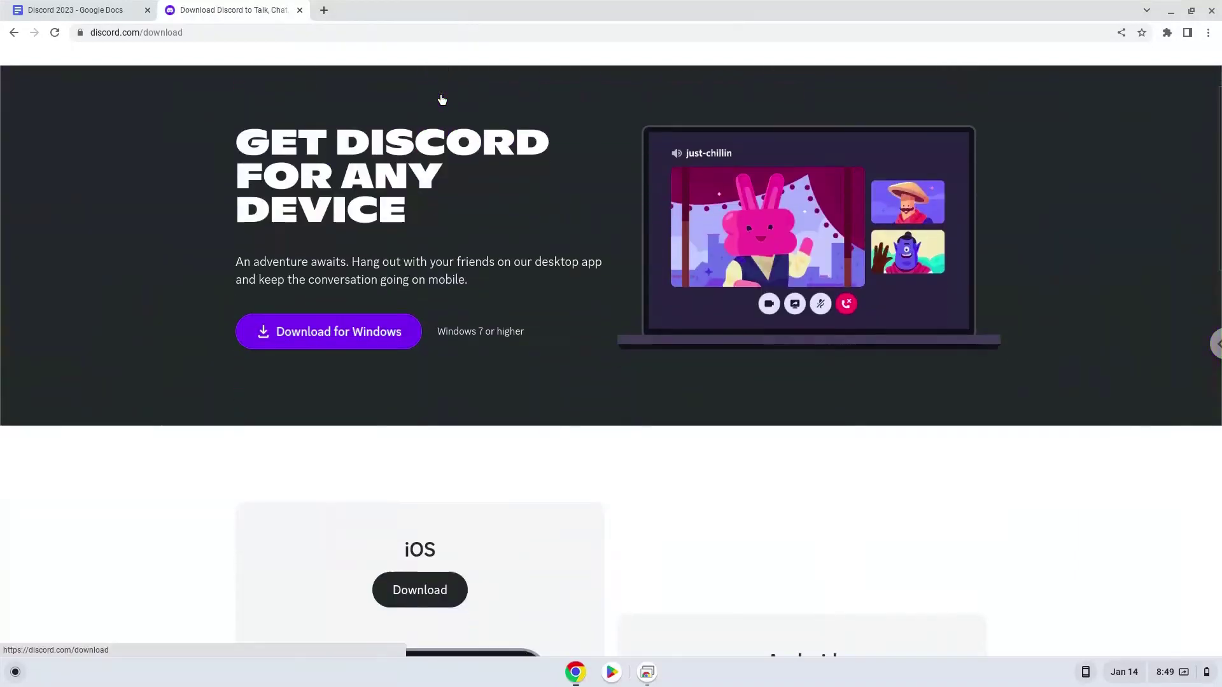
{"action": "scroll", "coordinate": [441, 99], "scroll_direction": "down", "scroll_amount": 5}
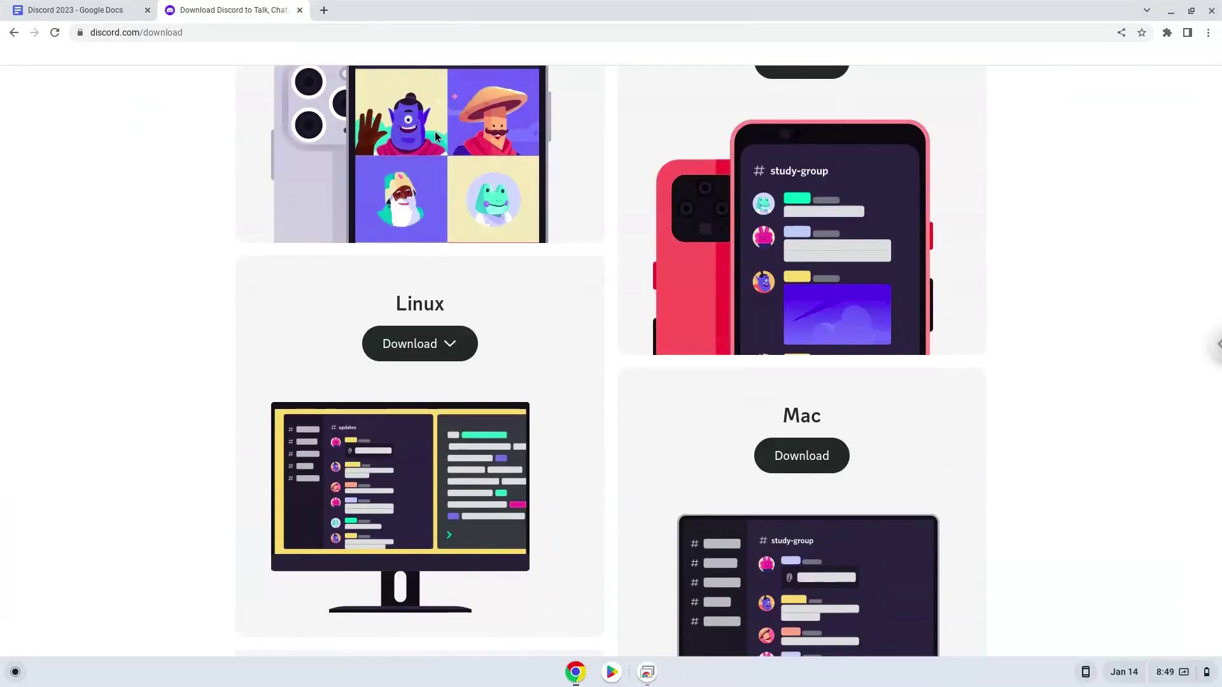
{"action": "left_click", "coordinate": [417, 350]}
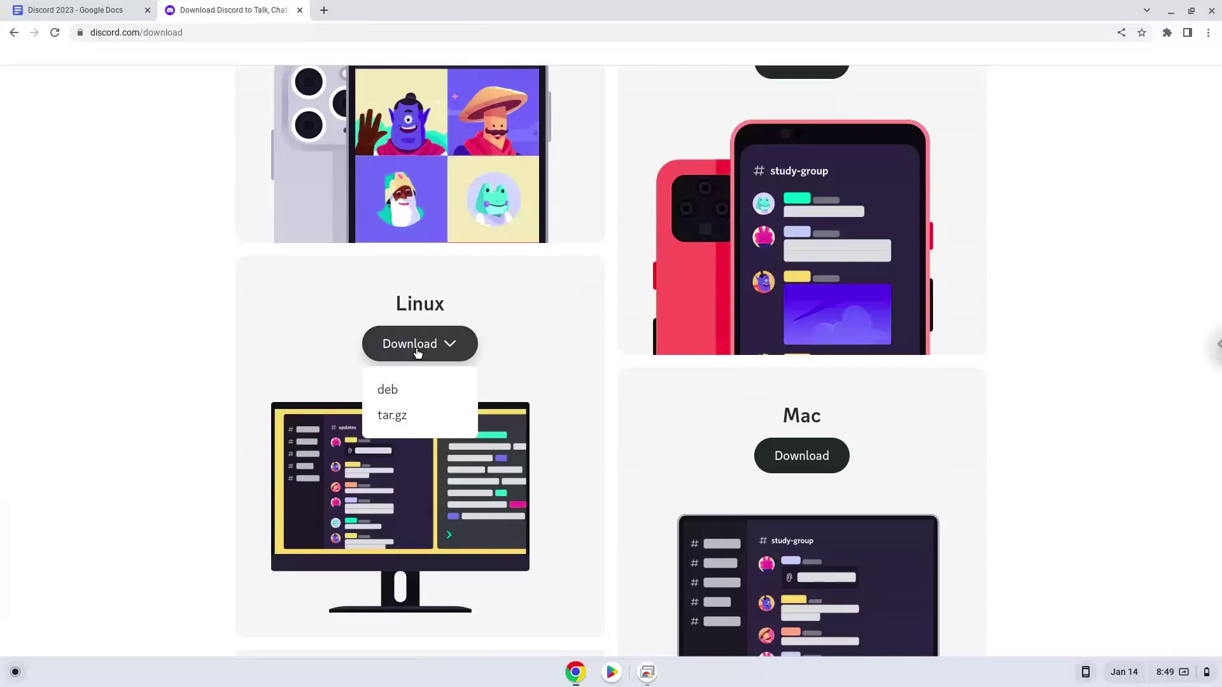
{"action": "left_click", "coordinate": [412, 392]}
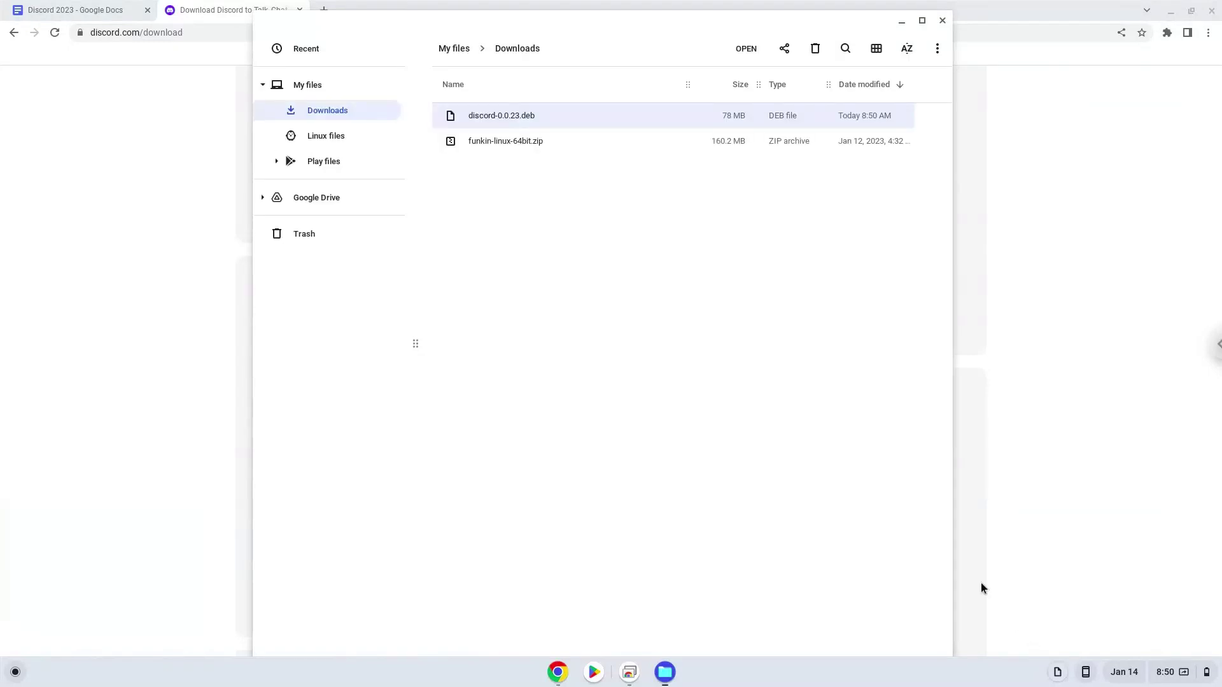
- Install discord-0.0.23.deb with Linux from Files, acknowledge the installer, and close Files
{"action": "right_click", "coordinate": [525, 119]}
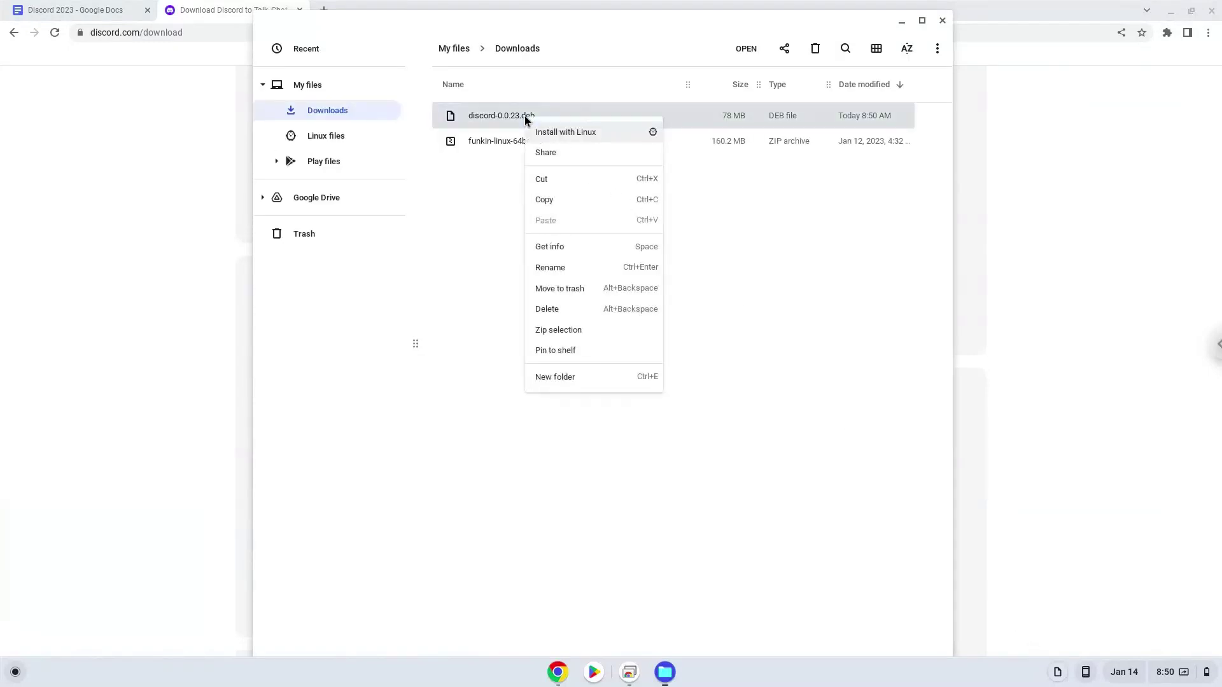
{"action": "left_click", "coordinate": [551, 132]}
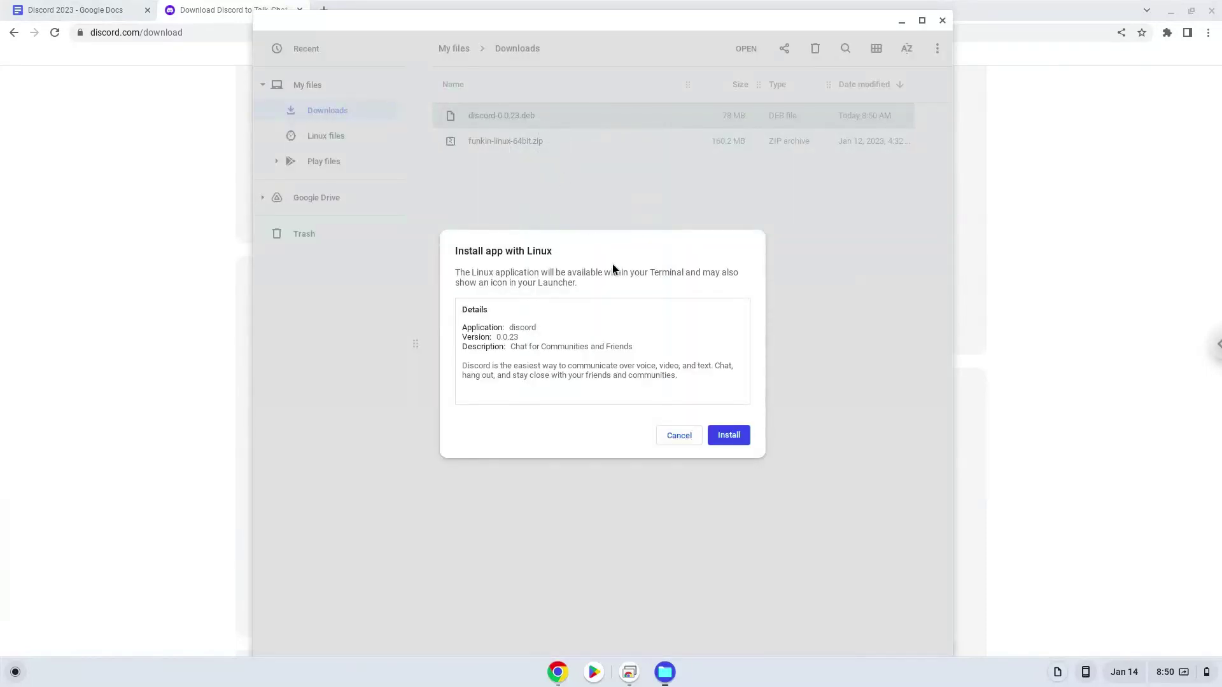
{"action": "left_click", "coordinate": [728, 439]}
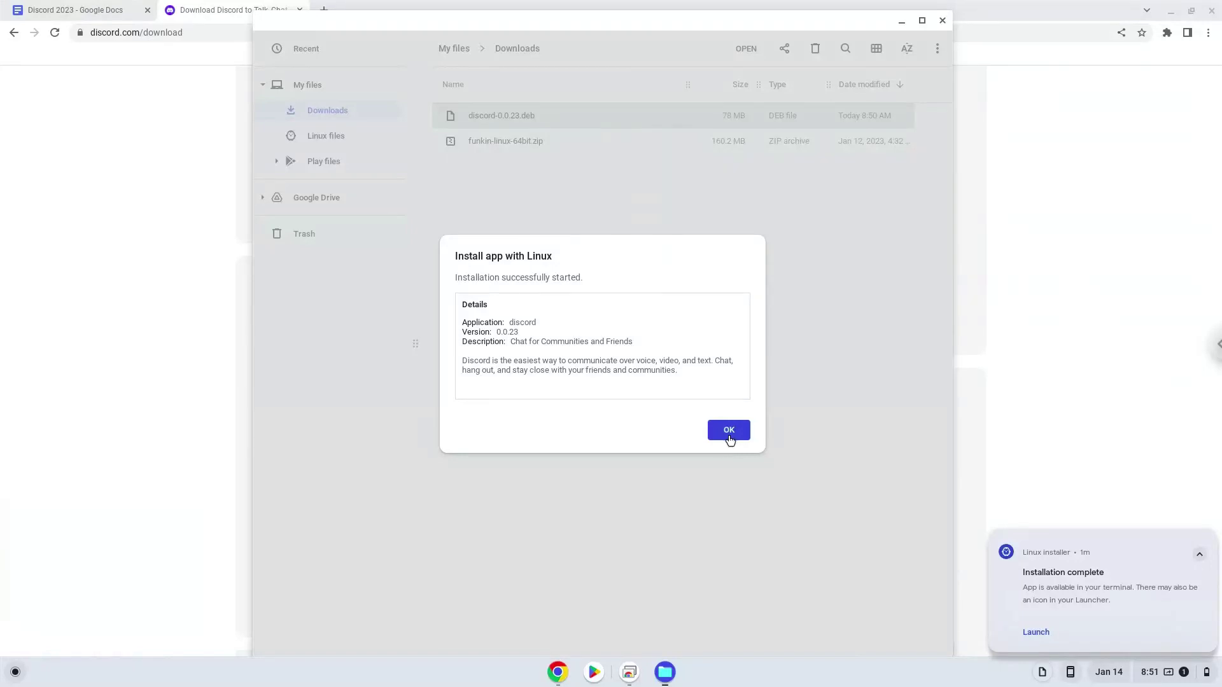
{"action": "left_click", "coordinate": [728, 432]}
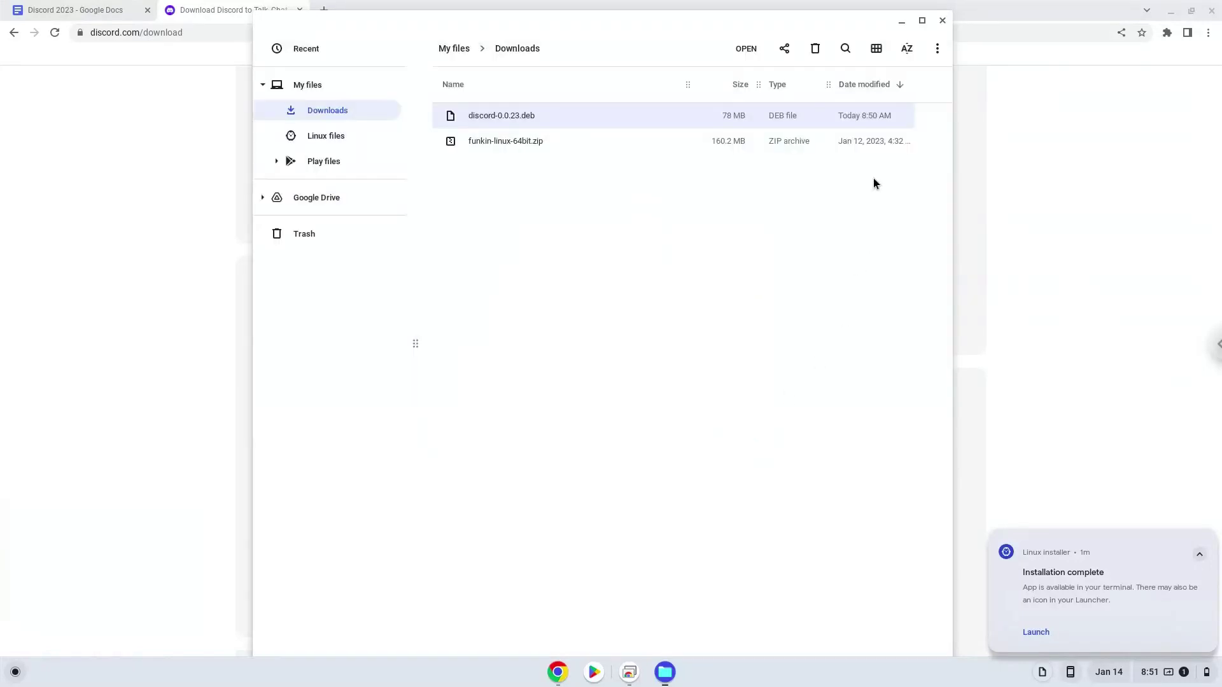
{"action": "left_click", "coordinate": [943, 21]}
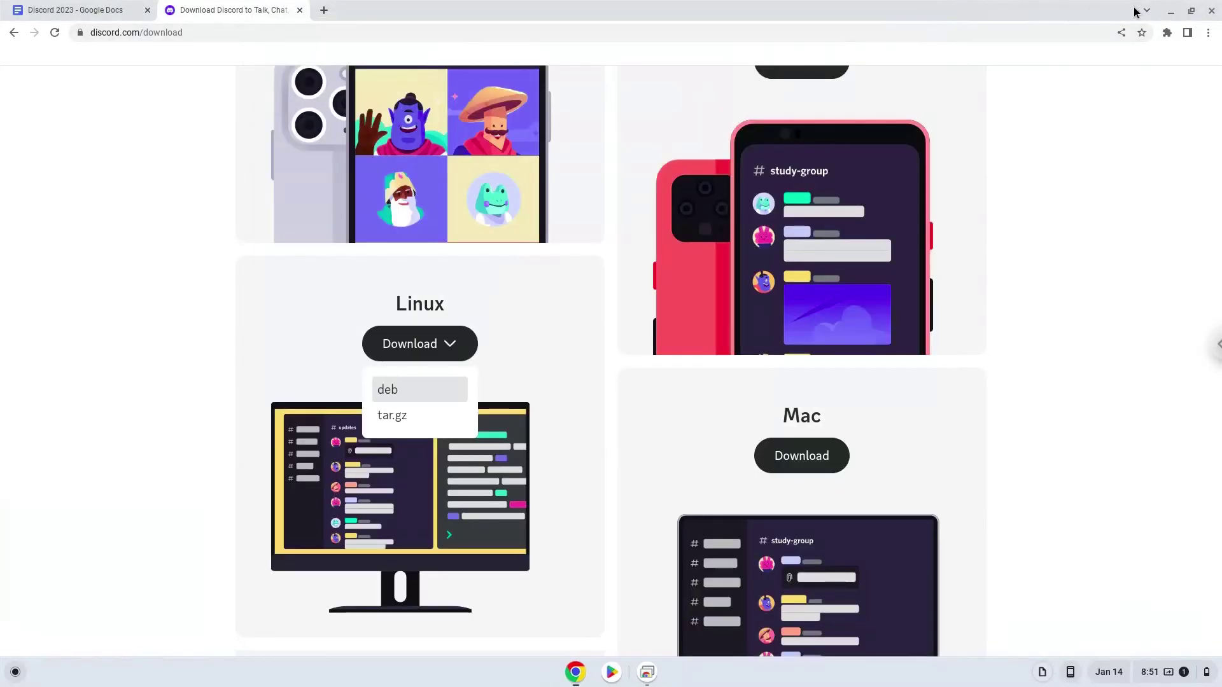
- Close Chrome and open ChromeOS Settings to the Advanced > Developers page
{"action": "left_click", "coordinate": [1212, 11]}
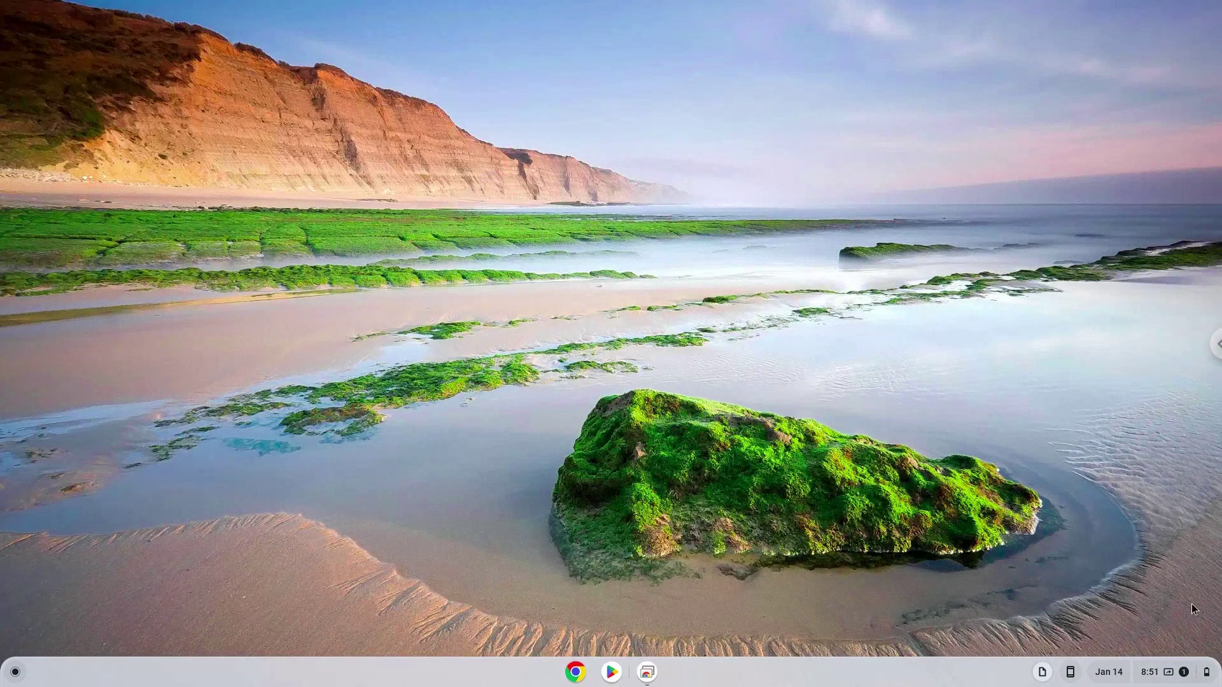
{"action": "left_click", "coordinate": [1192, 674]}
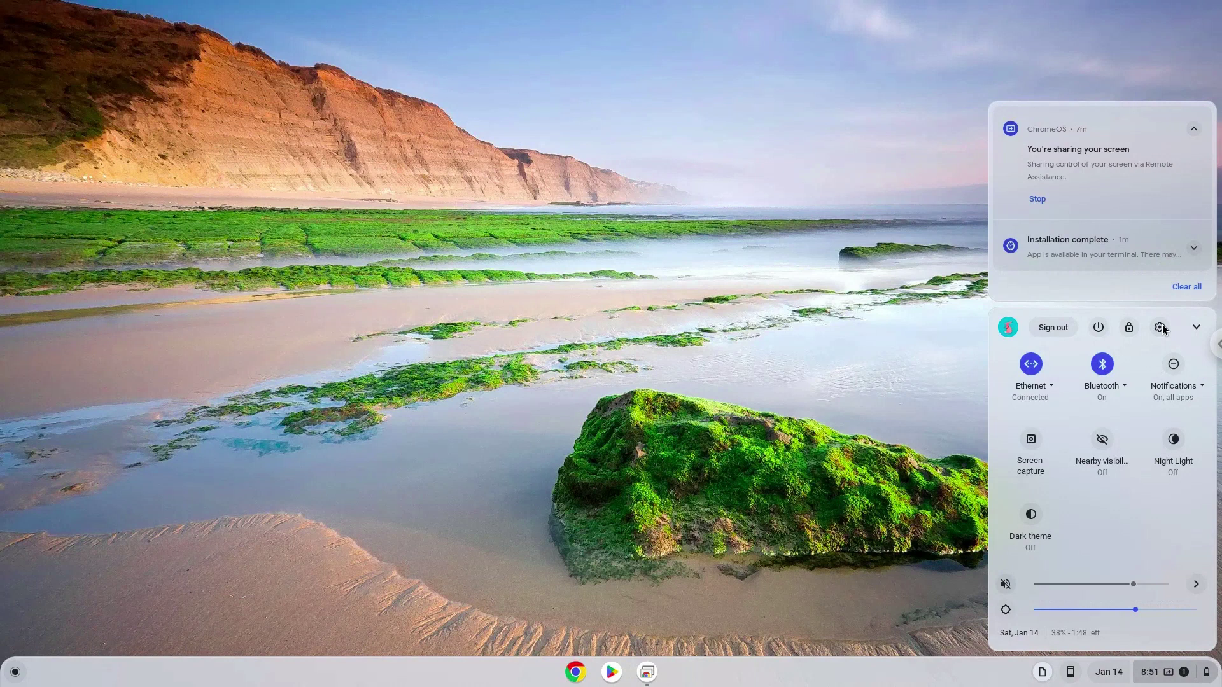
{"action": "left_click", "coordinate": [1160, 327]}
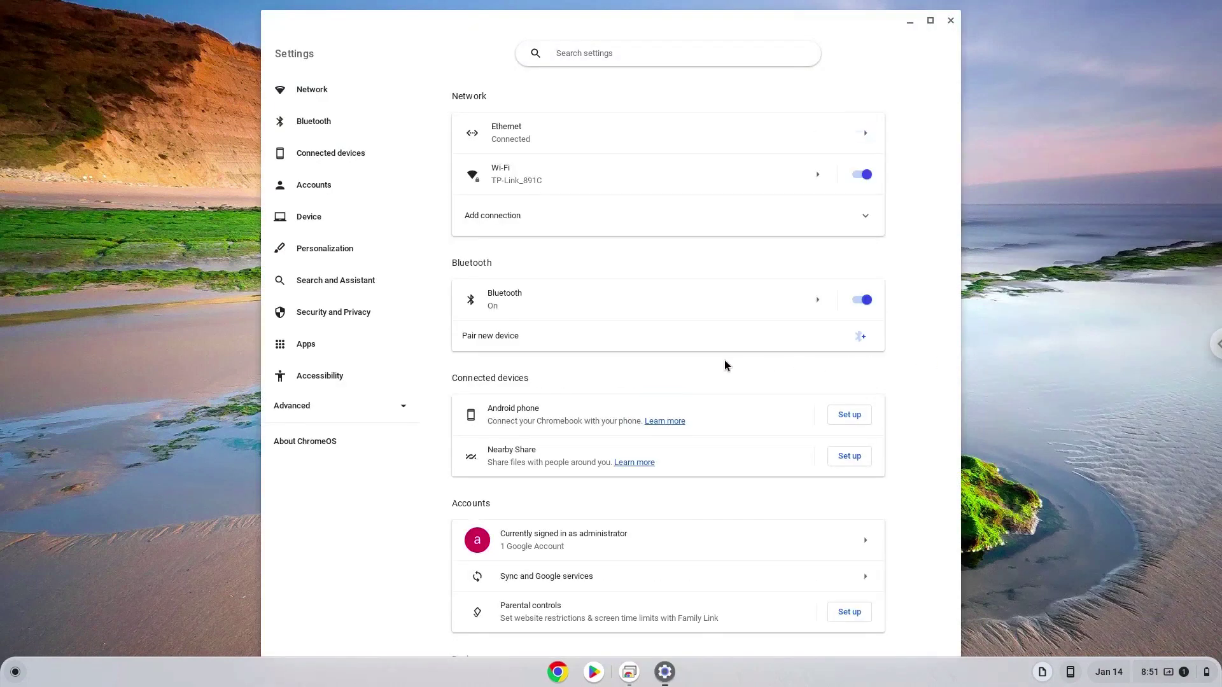
{"action": "left_click", "coordinate": [372, 411]}
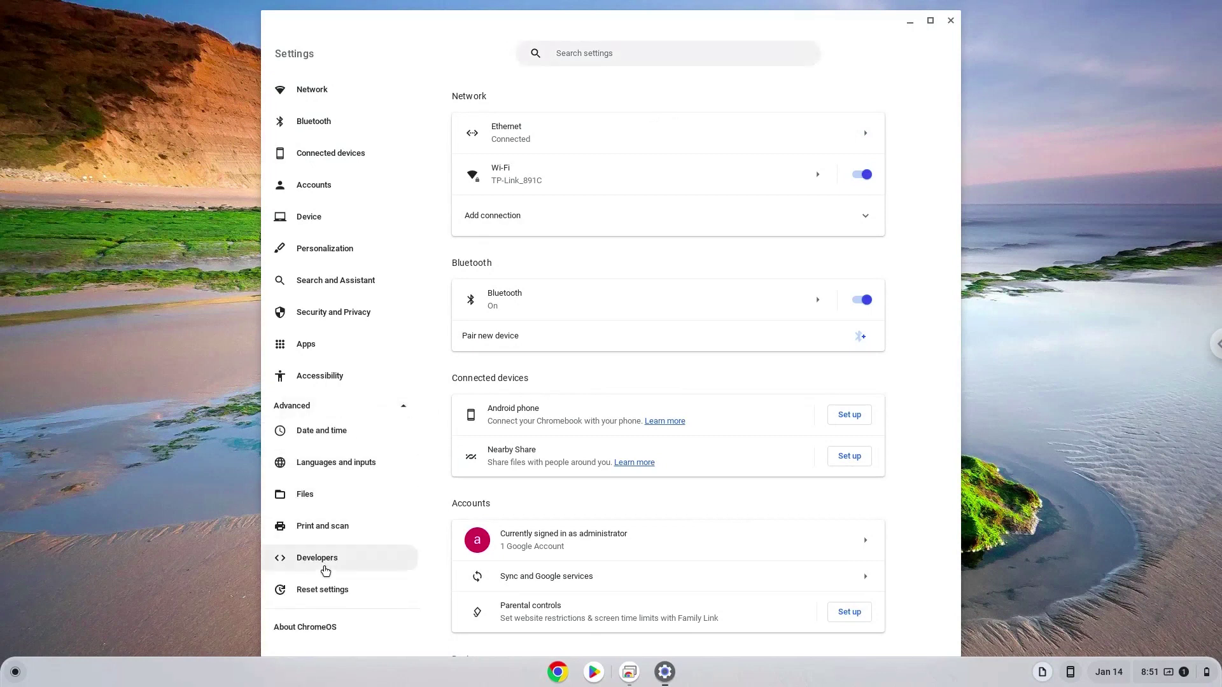
{"action": "left_click", "coordinate": [325, 568]}
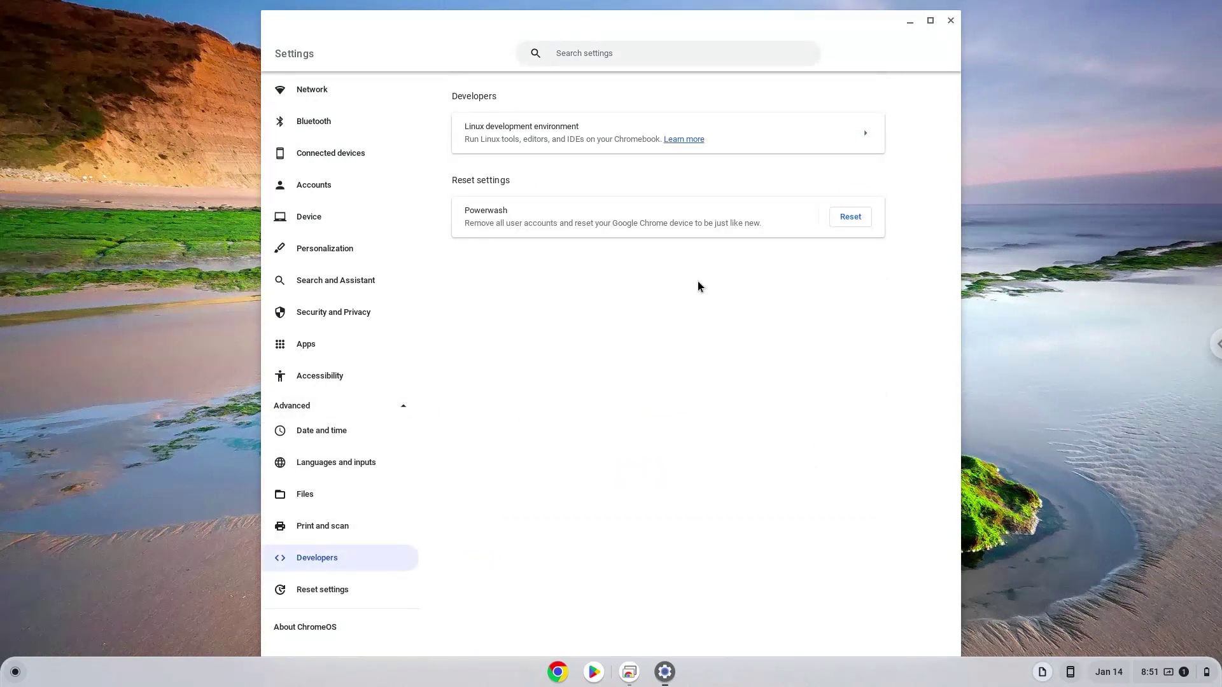
- Enable Linux microphone access, shut down Linux to apply it, and close Settings
{"action": "left_click", "coordinate": [823, 134]}
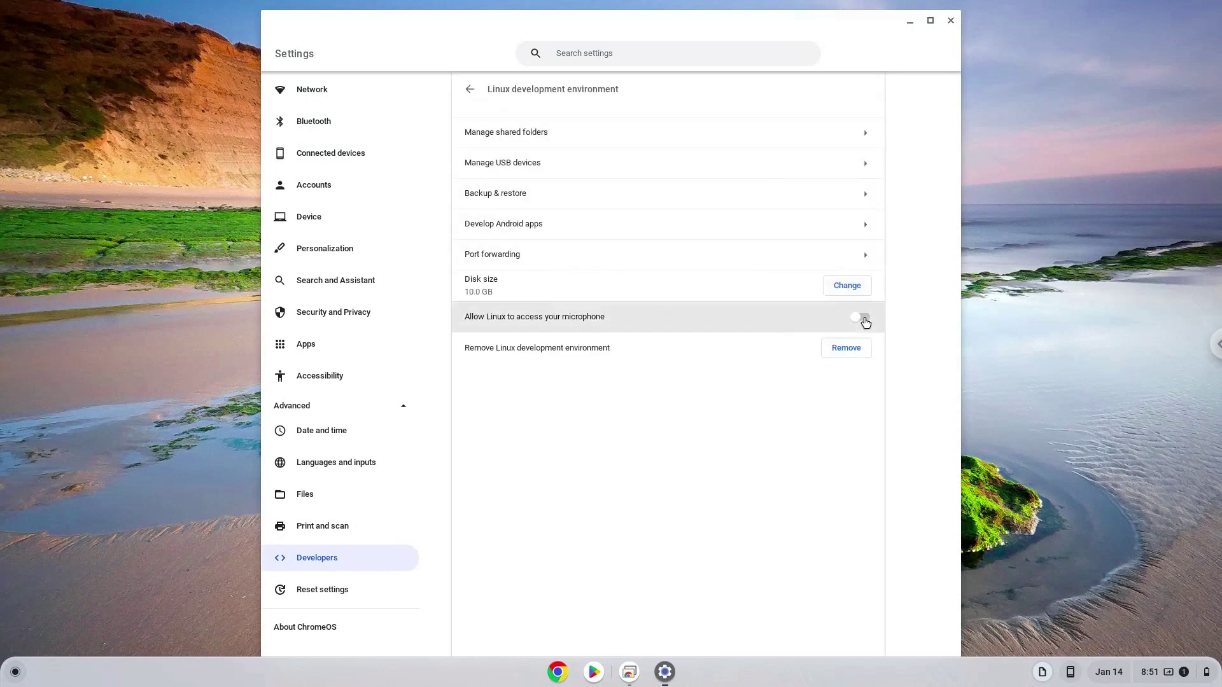
{"action": "left_click", "coordinate": [857, 317]}
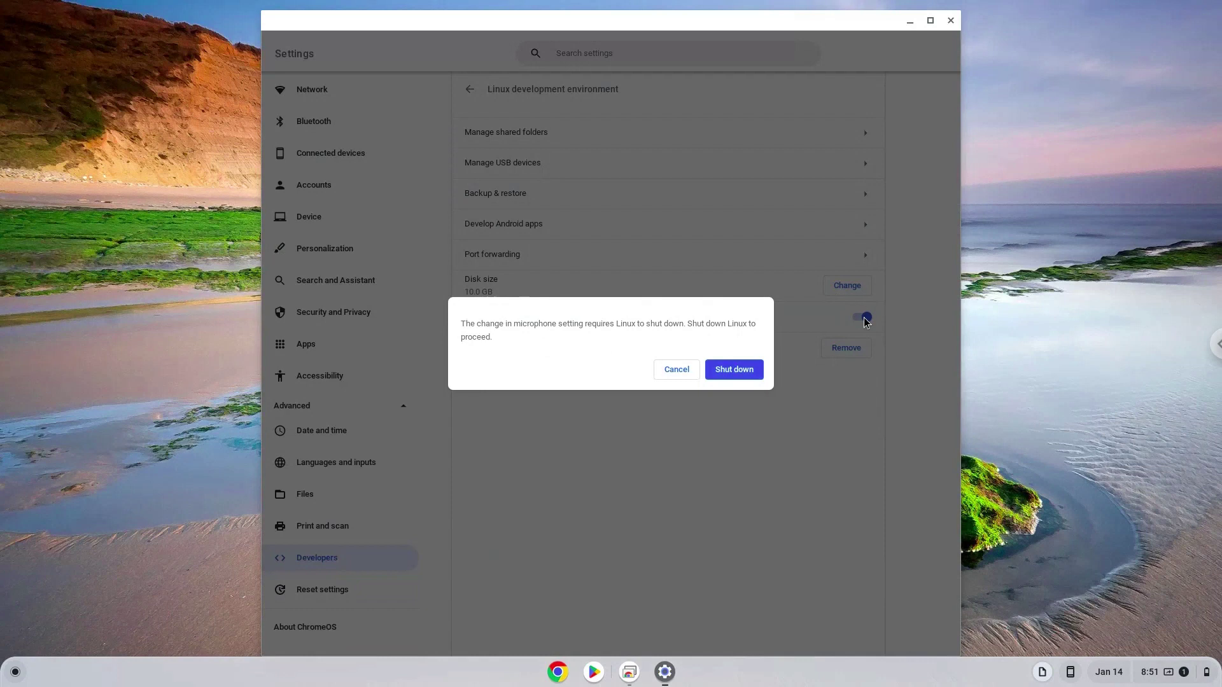
{"action": "left_click", "coordinate": [725, 370]}
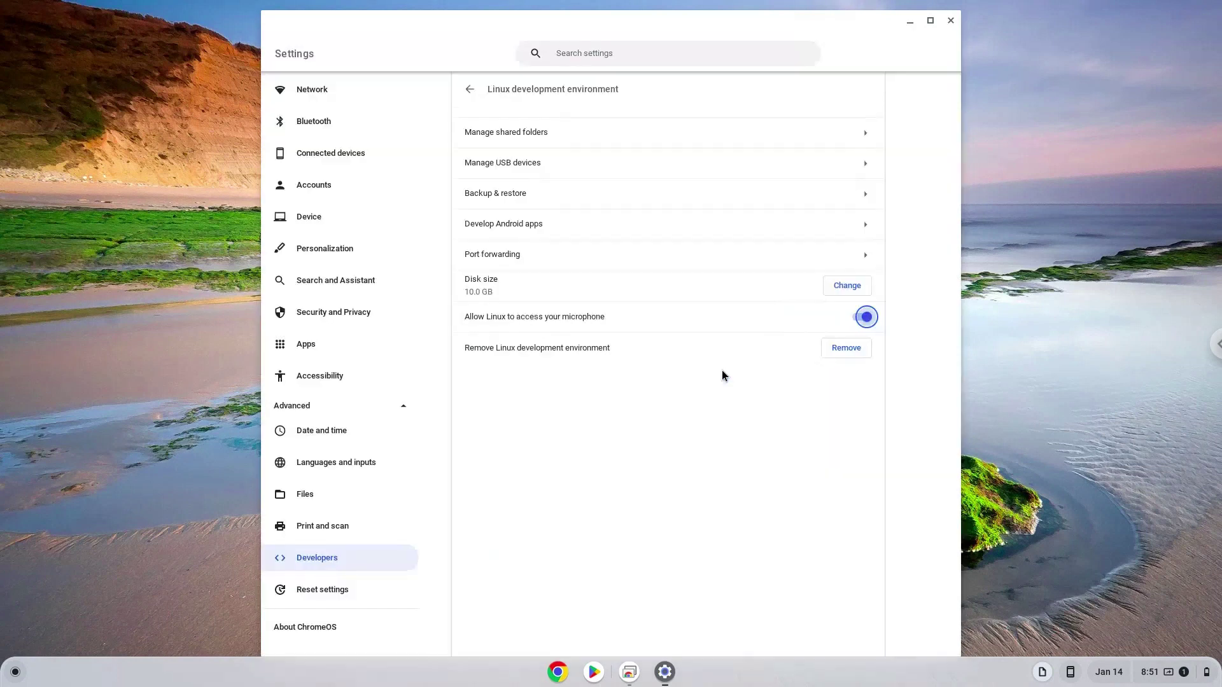
{"action": "left_click", "coordinate": [950, 23]}
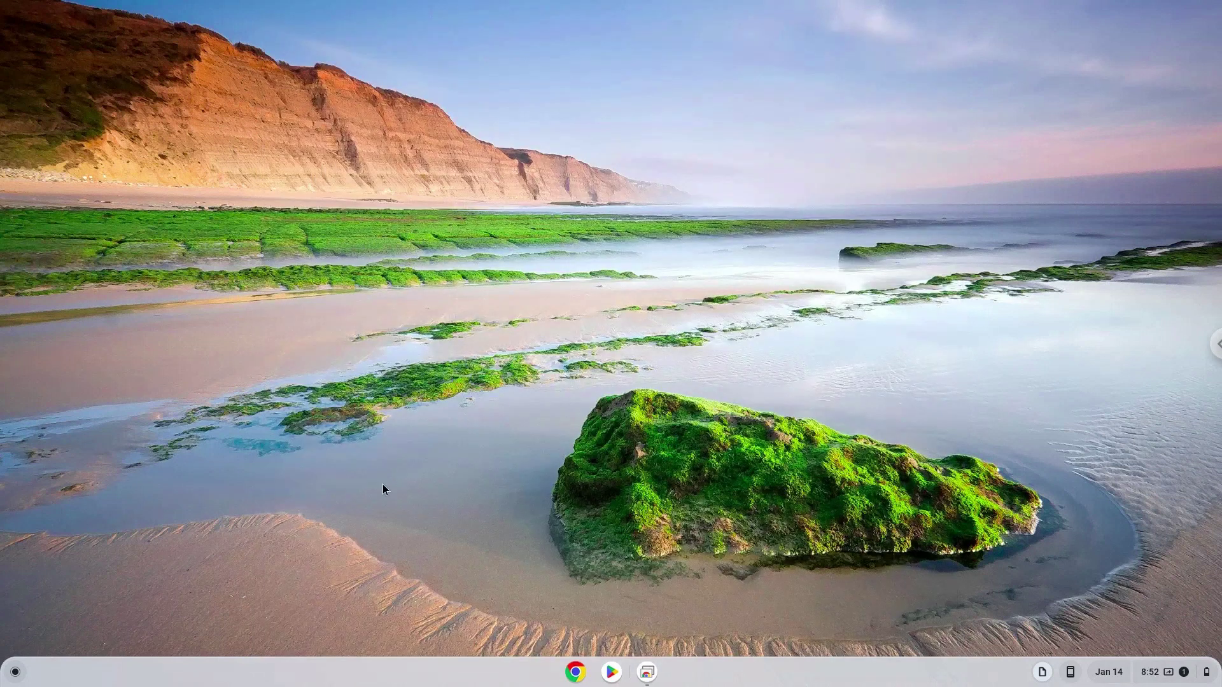
- Launch Discord from the Linux apps folder and minimize Google Docs to reveal its login window
{"action": "left_click", "coordinate": [16, 672]}
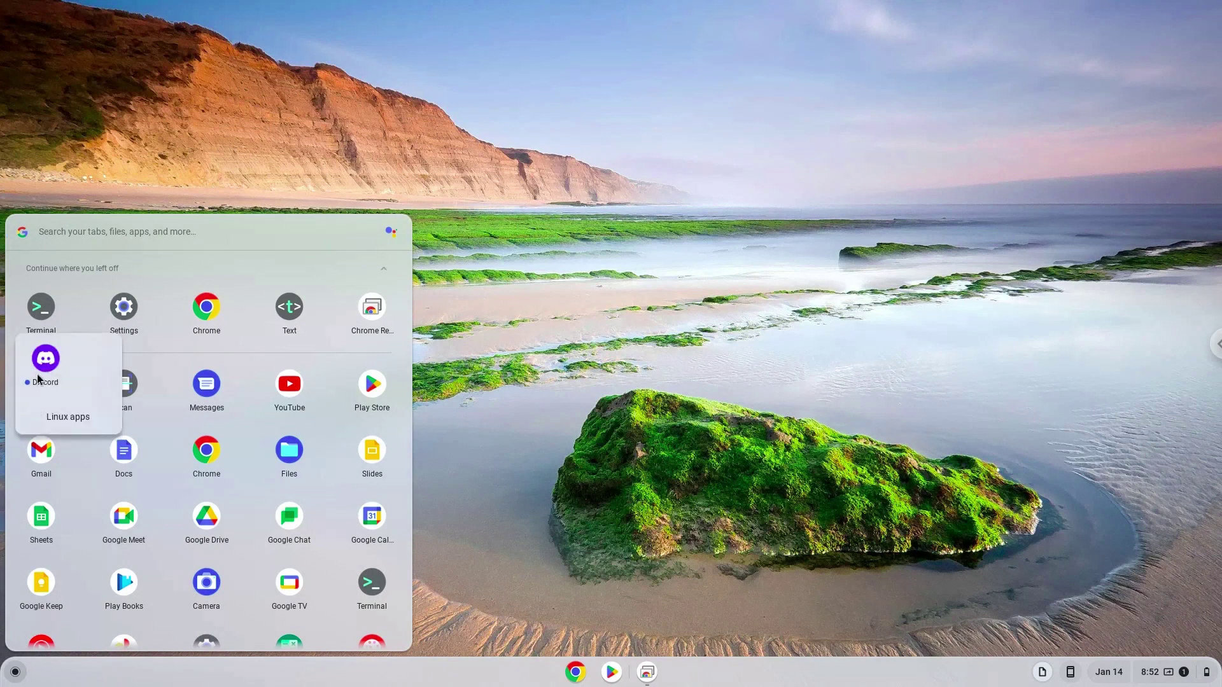
{"action": "left_click", "coordinate": [42, 379]}
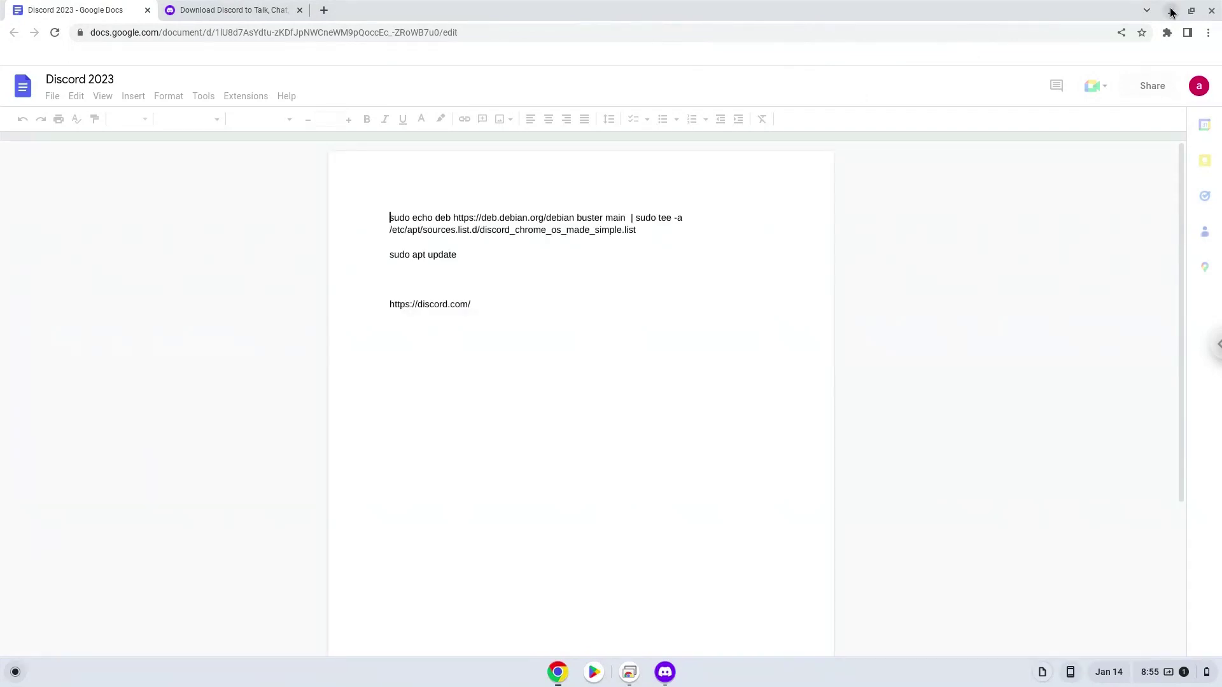
{"action": "left_click", "coordinate": [1171, 10]}
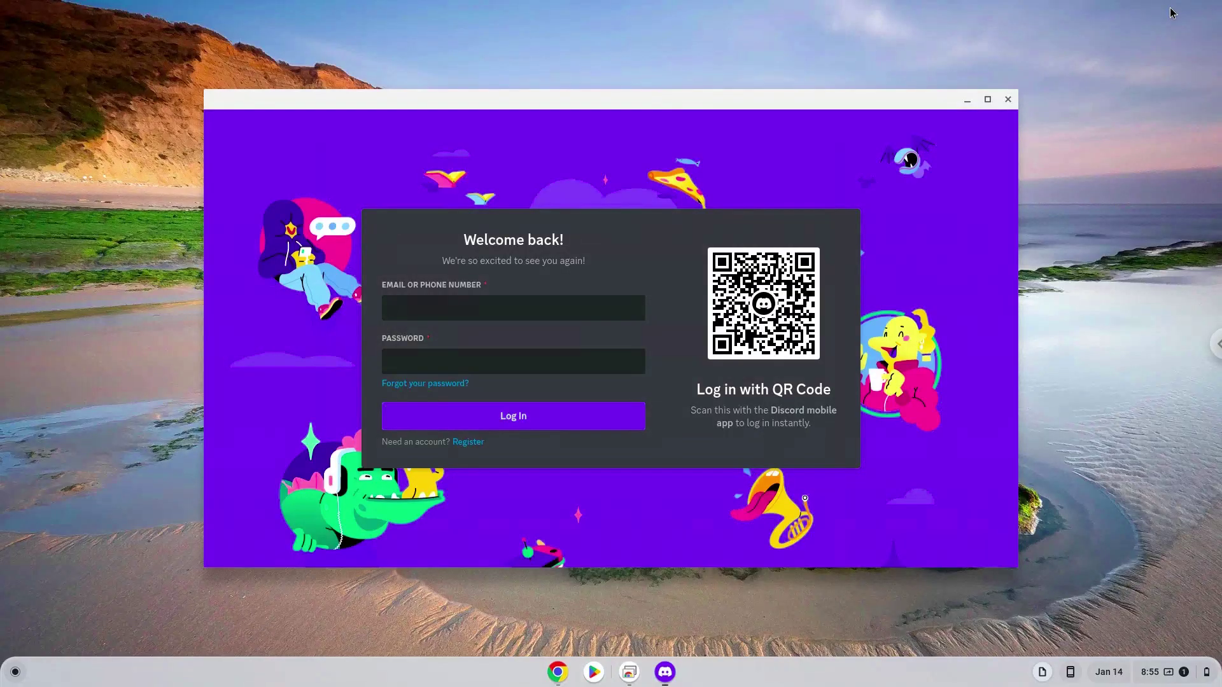